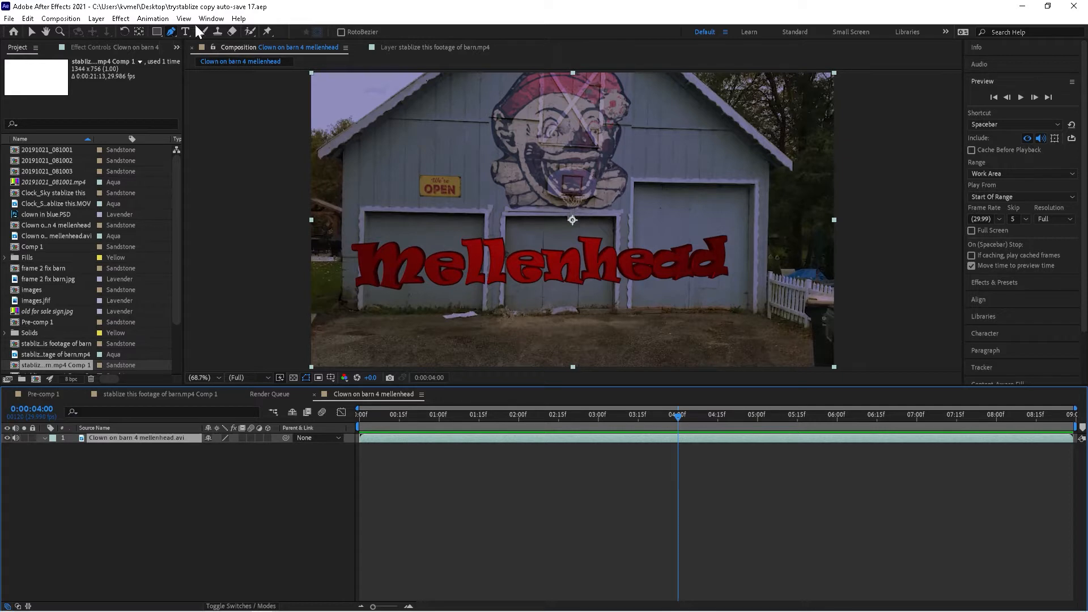
Draw a closed four-point Pen mask around the white litter on the driveway in front of the barn's left garage door.
left_click(431, 314)
left_click(449, 325)
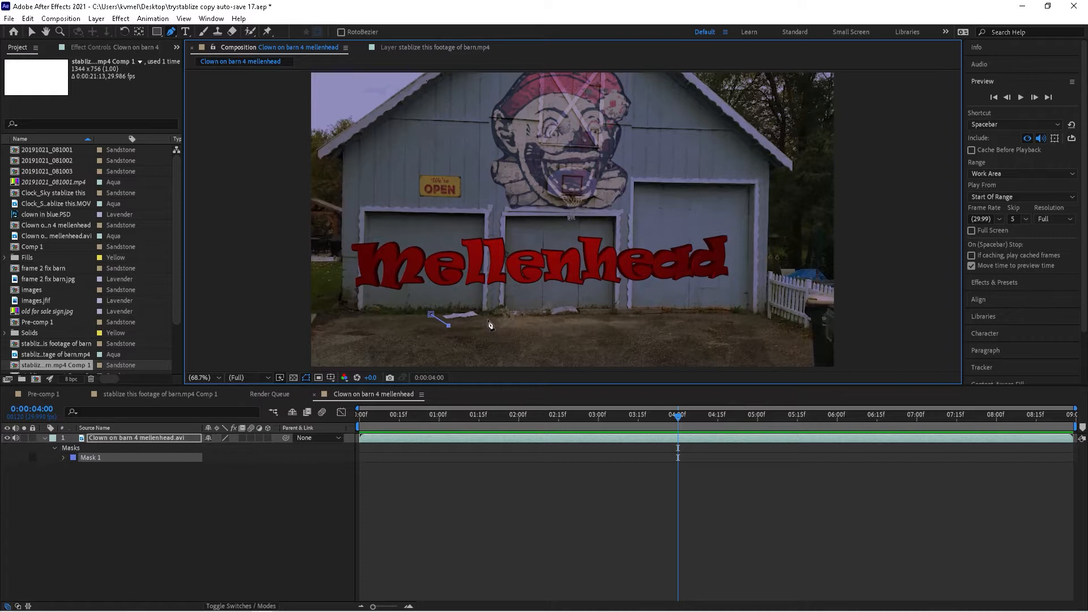
left_click(488, 319)
left_click(476, 304)
left_click(430, 314)
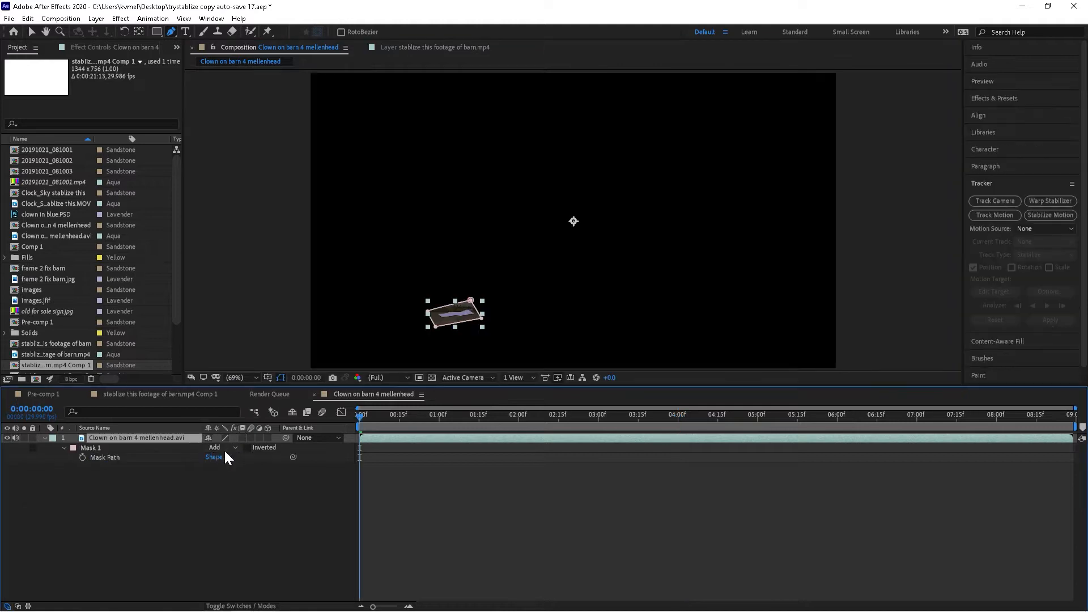
Set Mask 1's mode to None and bring up mask tracking for it.
left_click(230, 450)
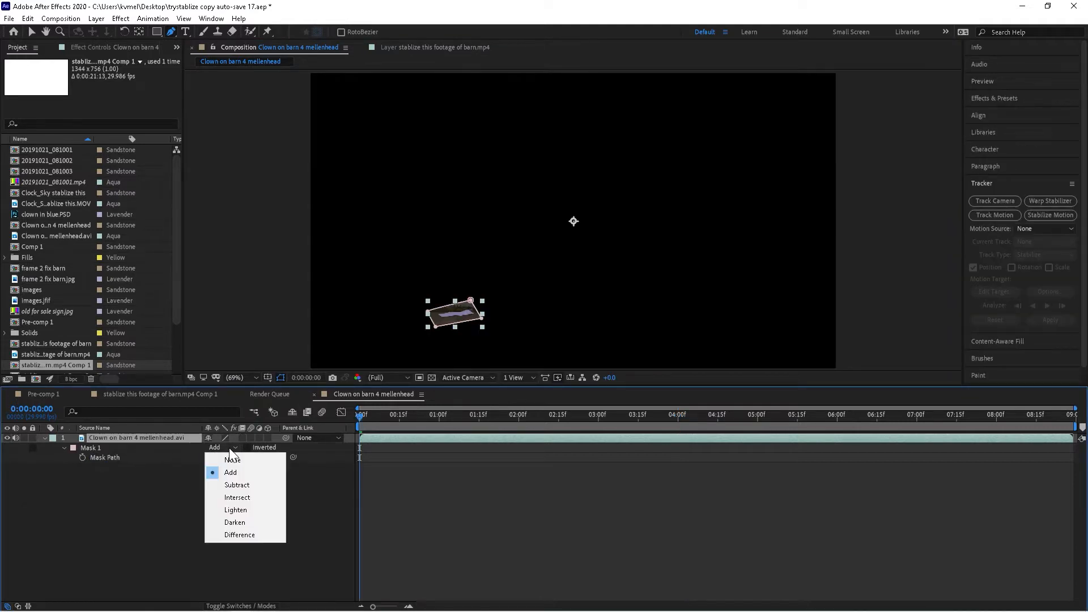
left_click(231, 460)
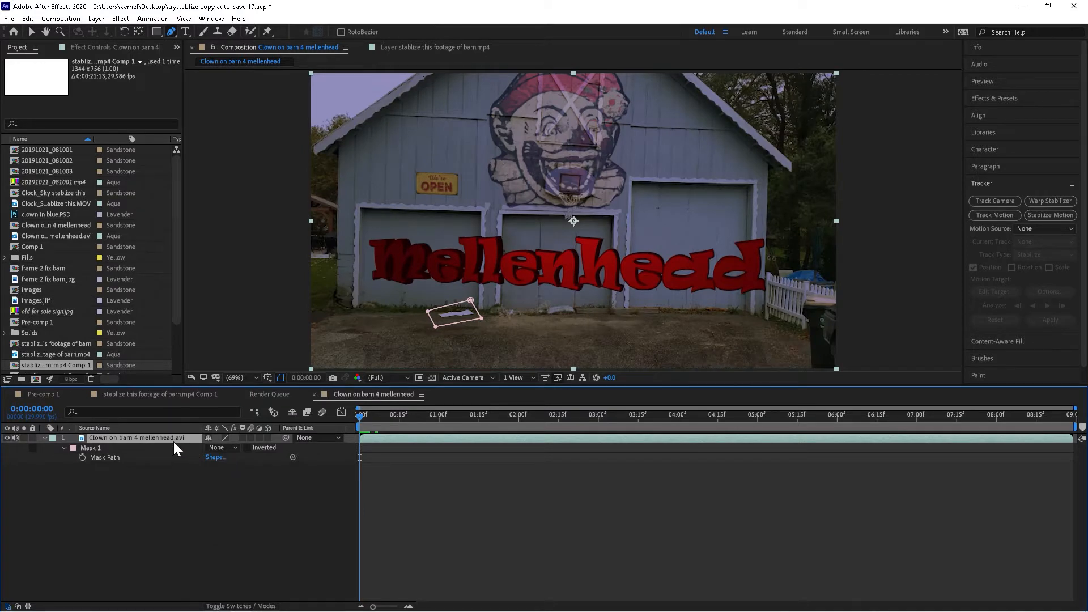
left_click(89, 447)
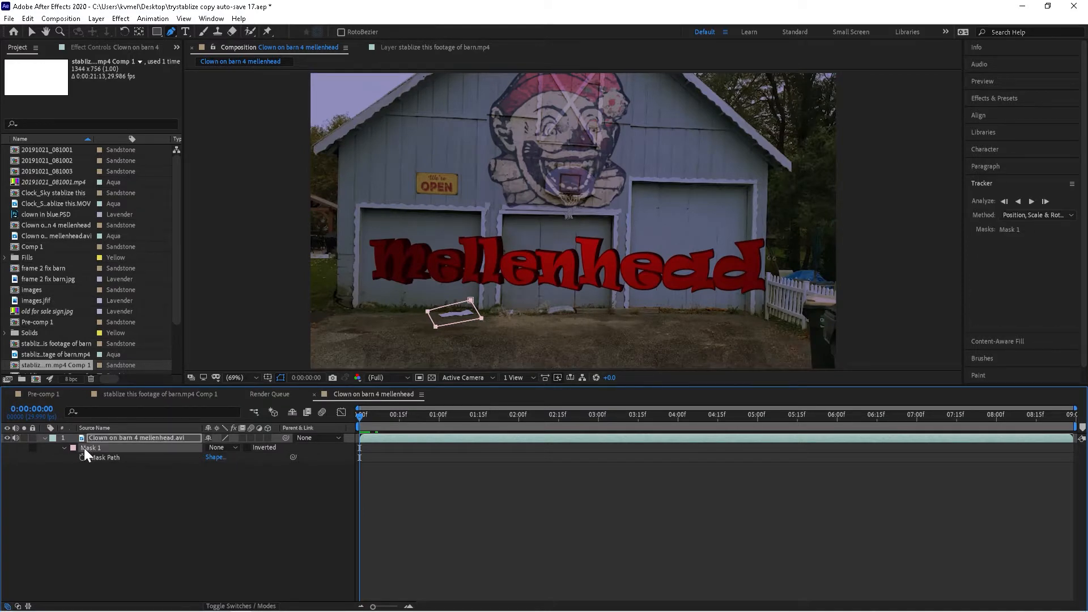
right_click(84, 447)
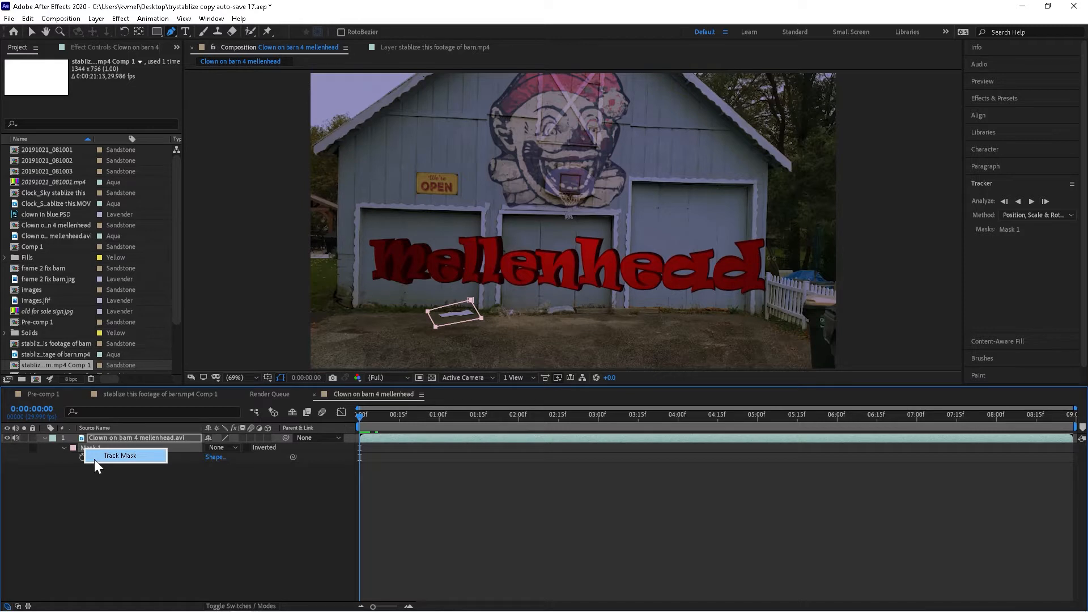
left_click(94, 459)
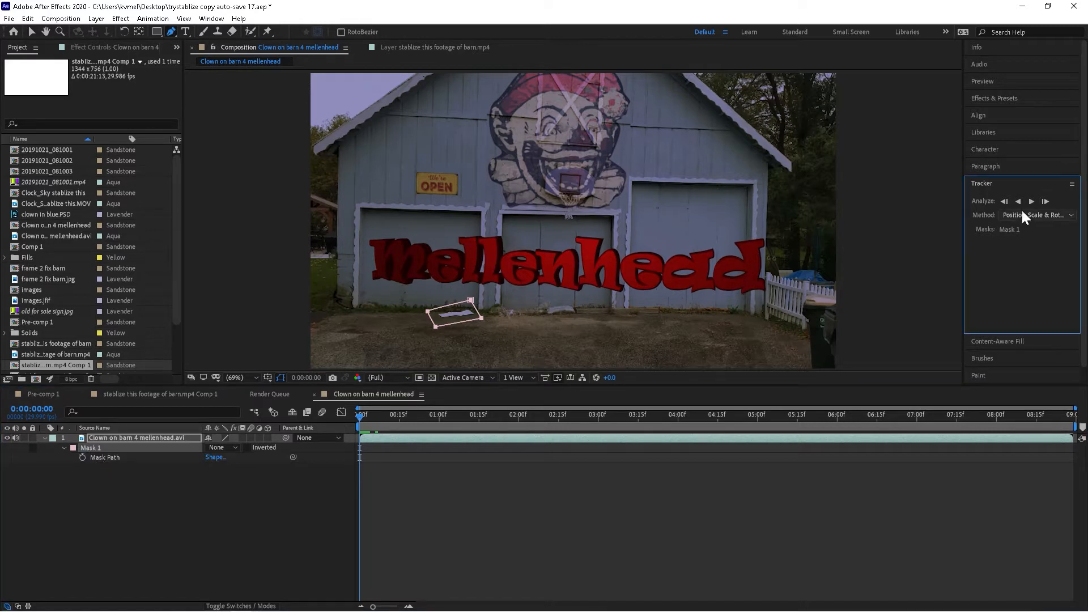
Track Mask 1 forward from the first frame through the whole clip using position, scale and rotation.
left_click(464, 412)
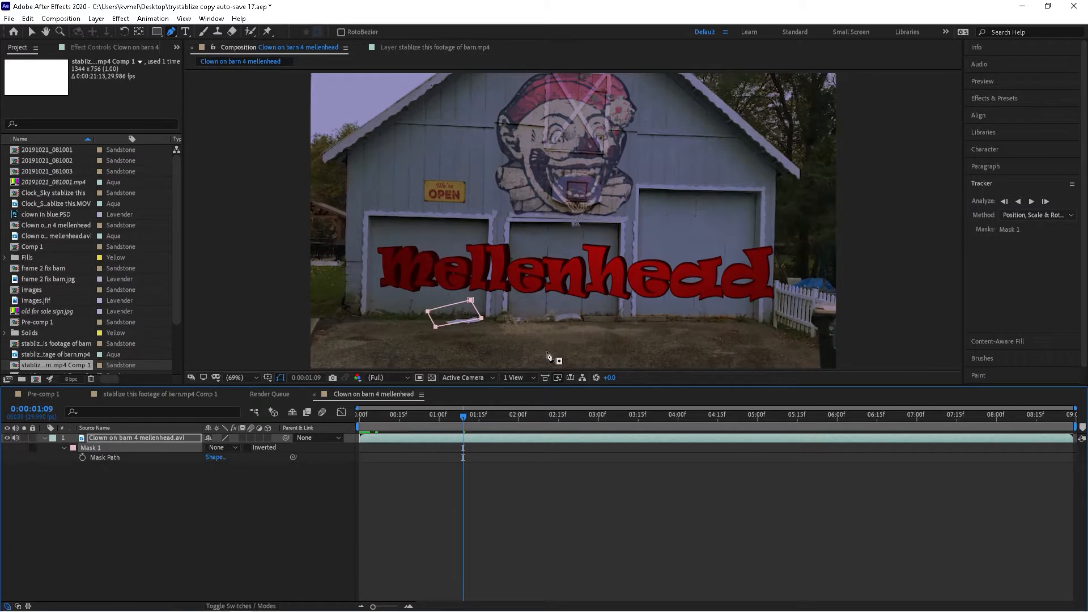
left_click_drag(366, 414, 349, 413)
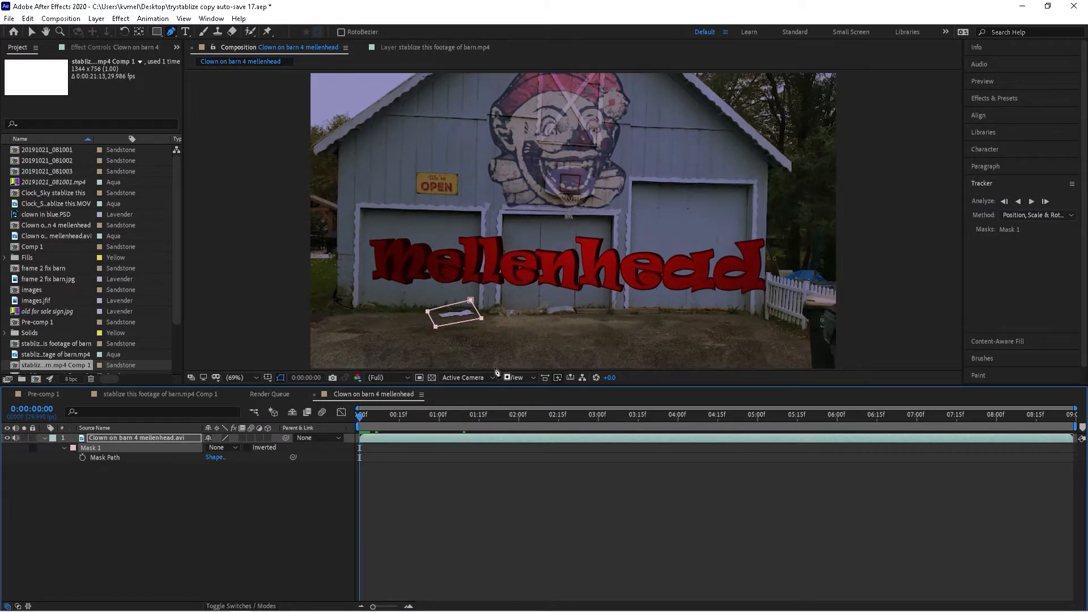
left_click(100, 464)
left_click(93, 447)
key("shift+Up")
key("shift+Down")
left_click(1032, 202)
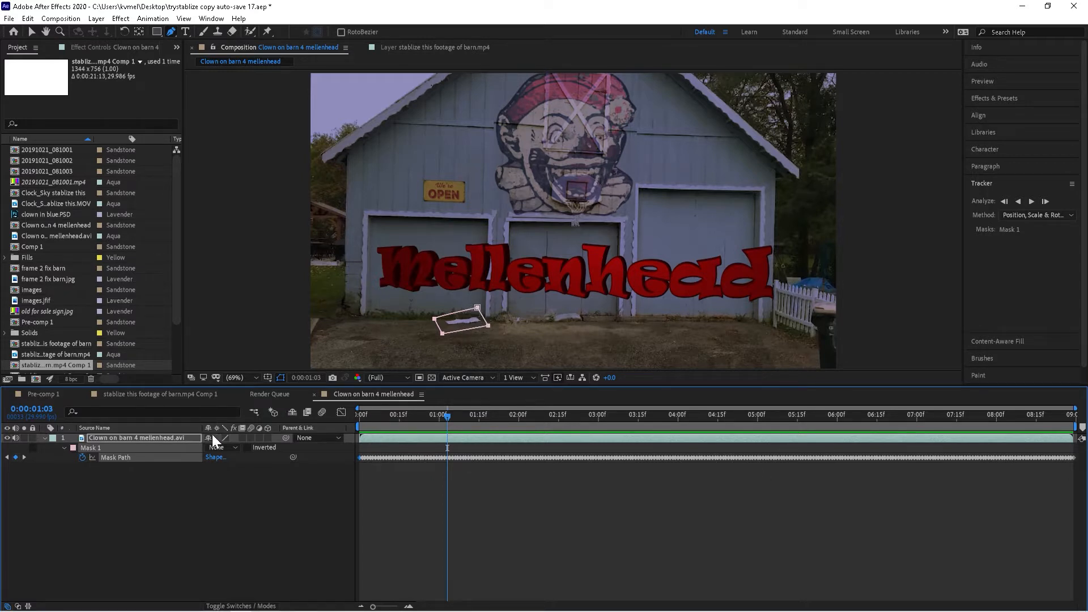
Select the clown barn footage layer and open the Content-Aware Fill settings.
left_click(185, 470)
left_click(174, 437)
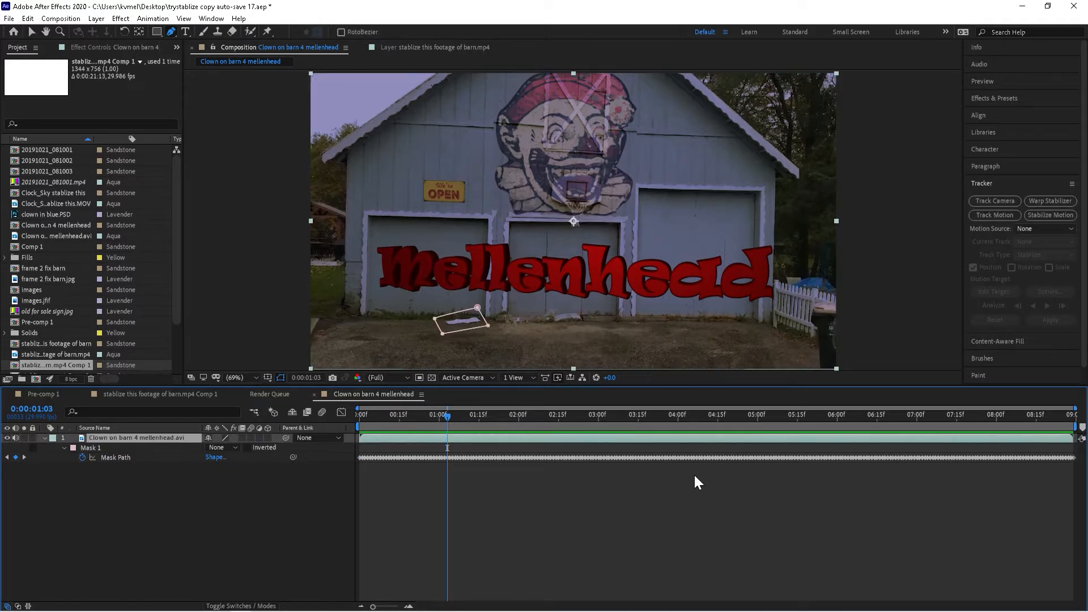
left_click(1019, 342)
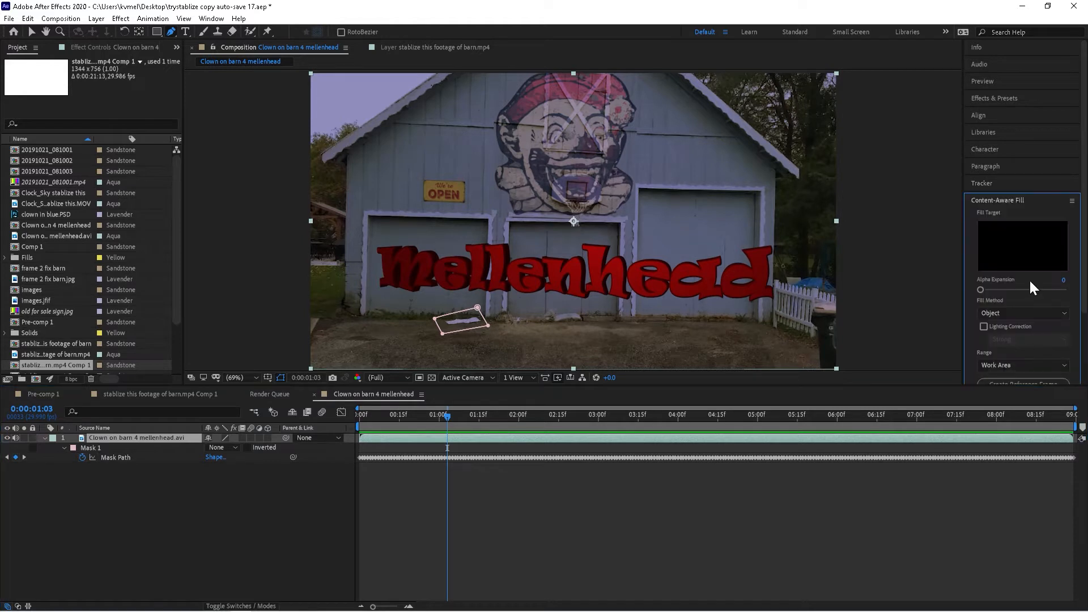
left_click(217, 19)
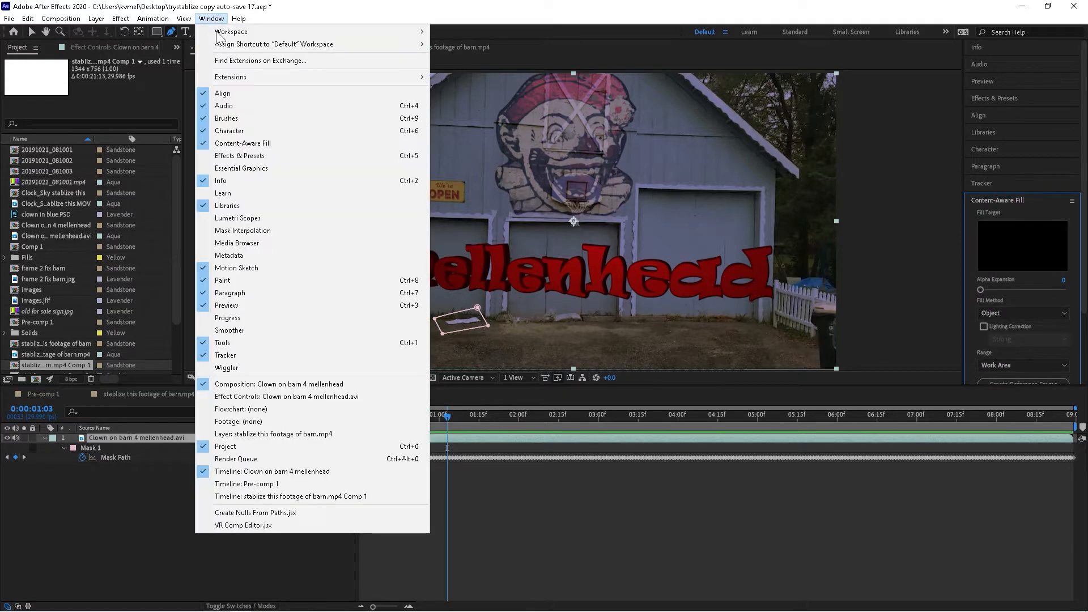
left_click(649, 8)
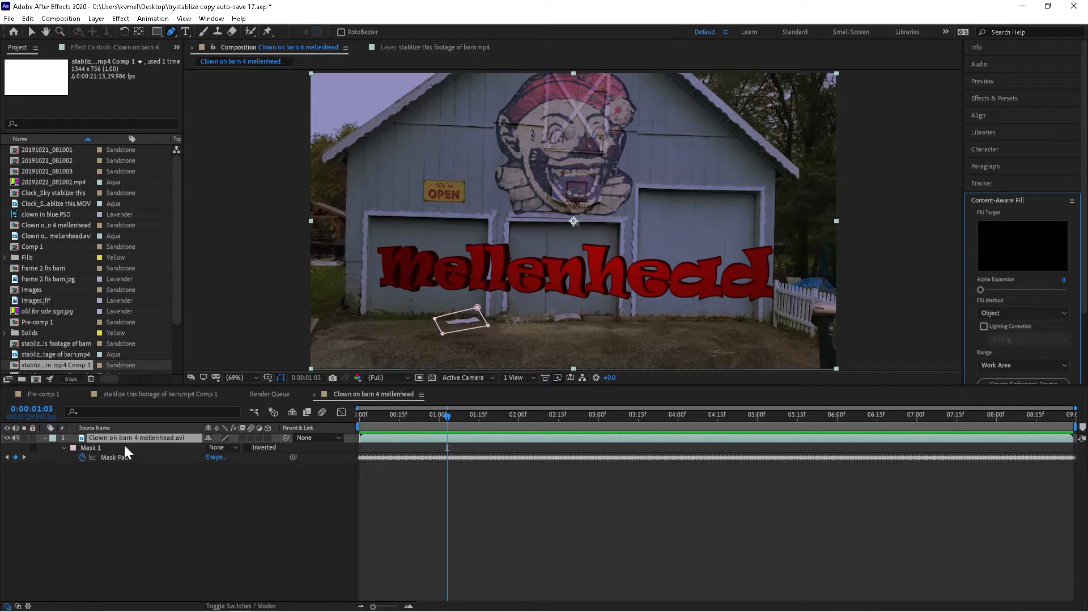
Expand Mask 1 to show all of its mask properties.
left_click(99, 448)
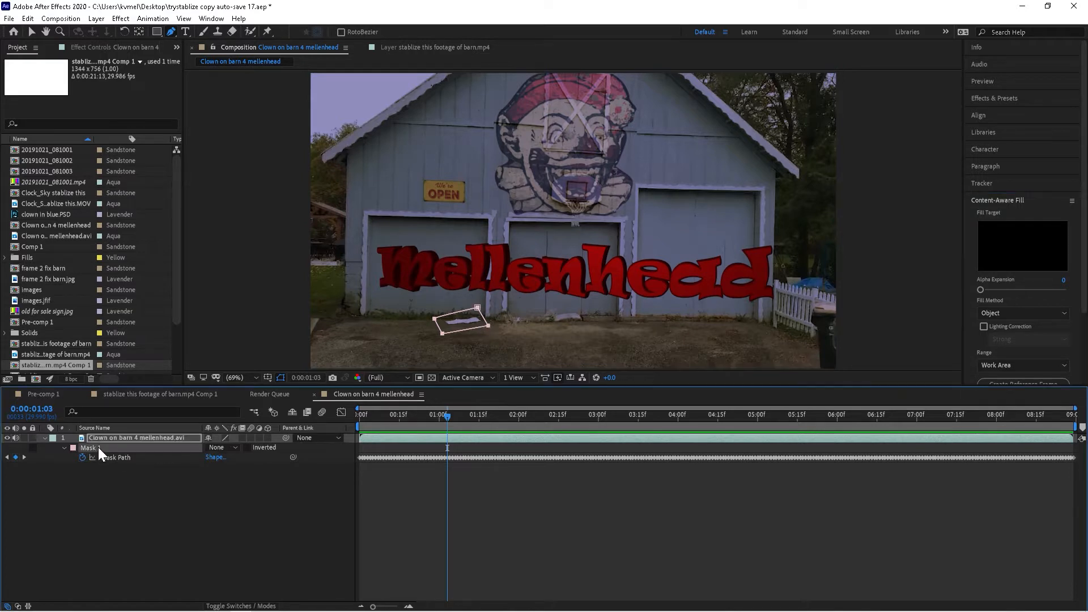
left_click(65, 447)
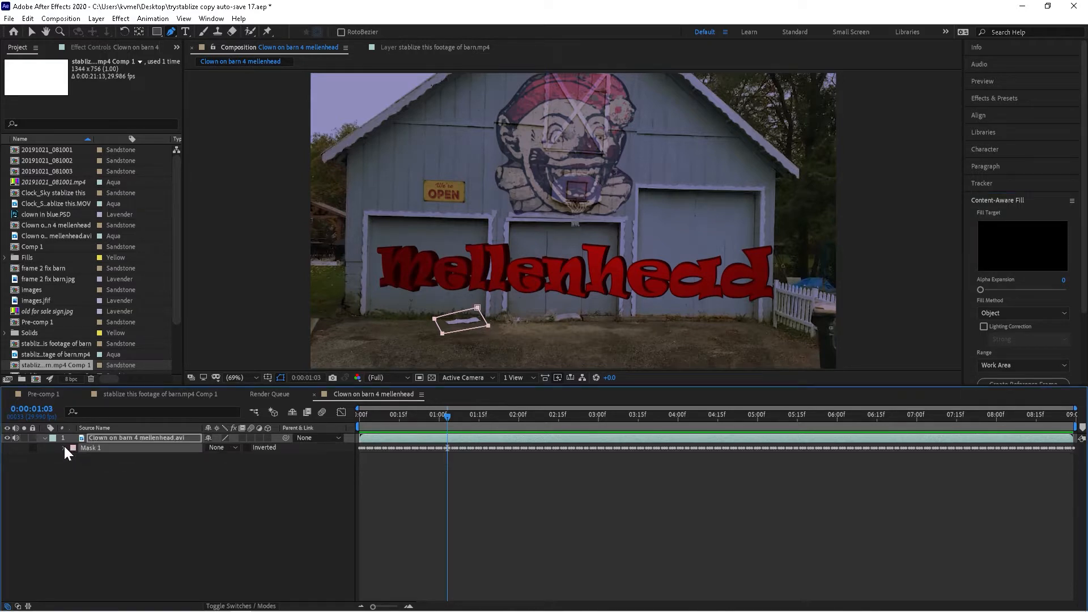
left_click(64, 447)
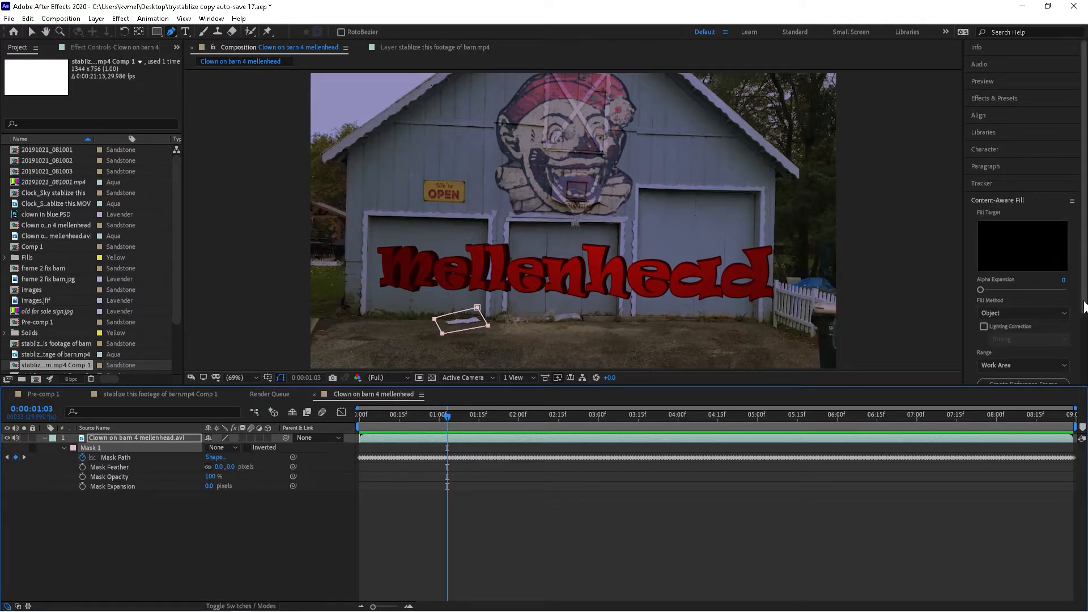
Check how the tracked mask follows the litter at several times, from 0:00:08:18 back to the first frame.
left_click(1044, 419)
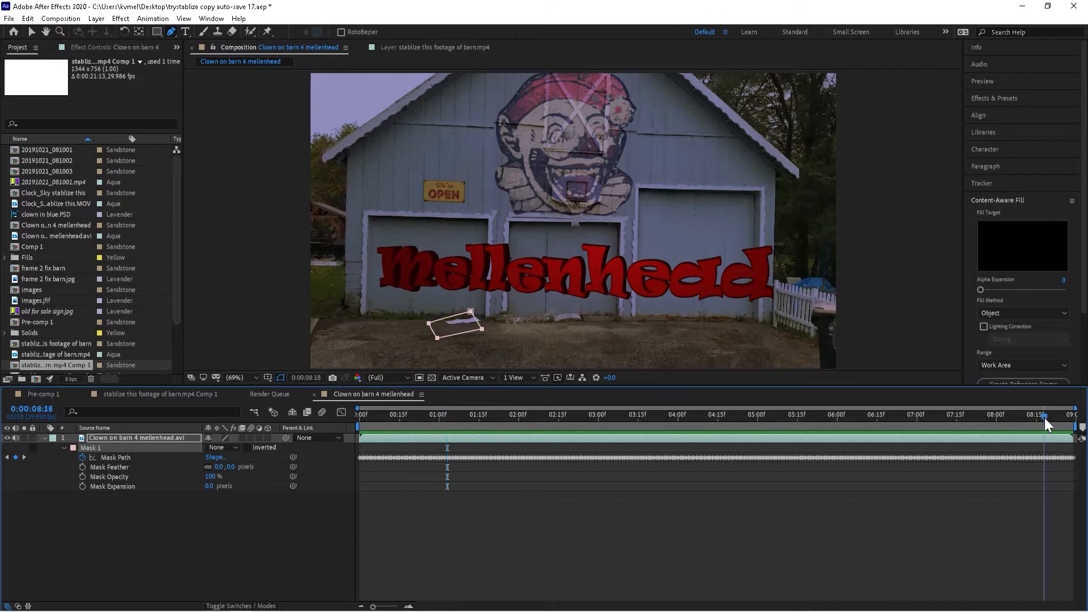
left_click(885, 417)
left_click(691, 417)
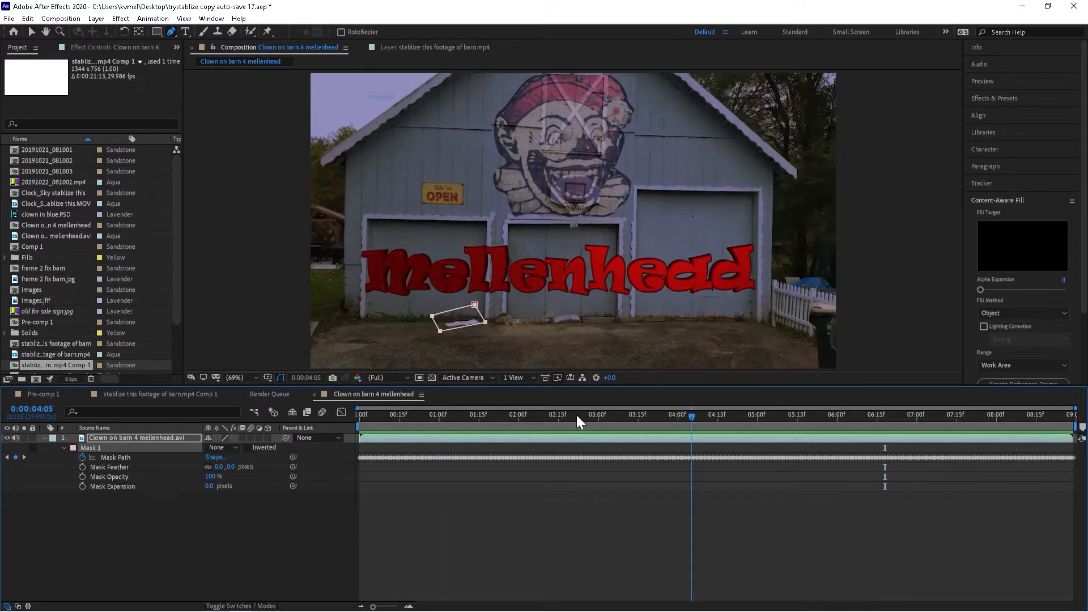
left_click(558, 416)
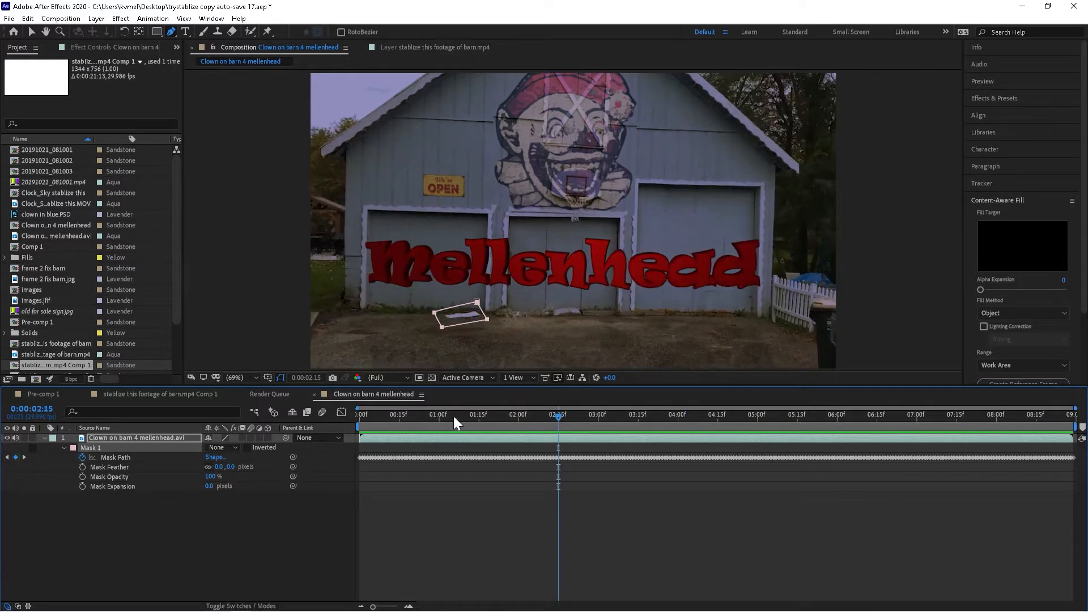
left_click(458, 417)
left_click(355, 413)
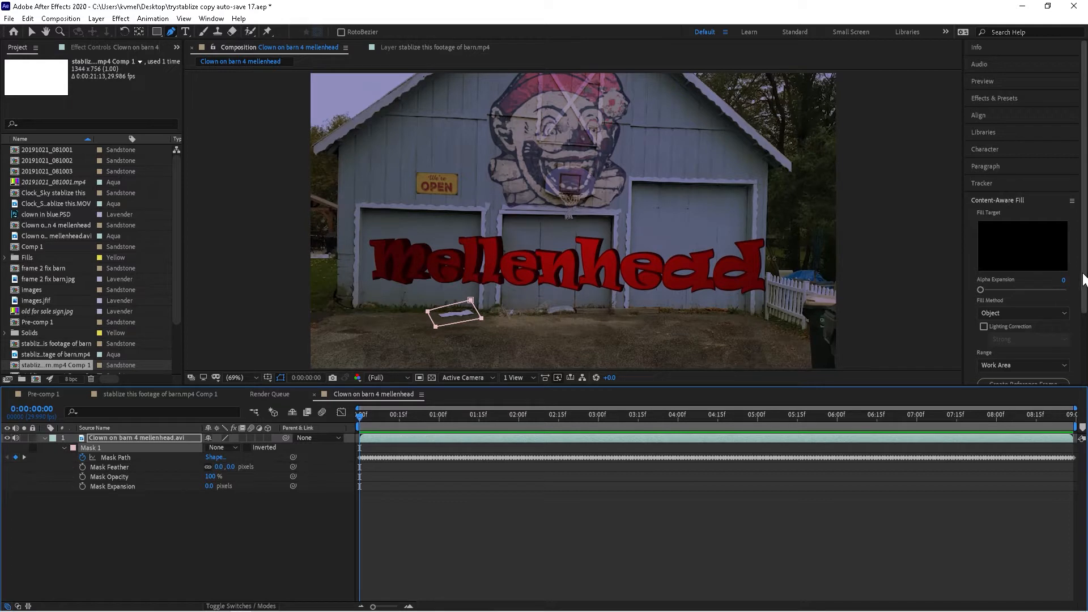
Review the Content-Aware Fill methods and choose Object.
scroll(1085, 340, "down", 3)
left_click_drag(1086, 340, 1087, 347)
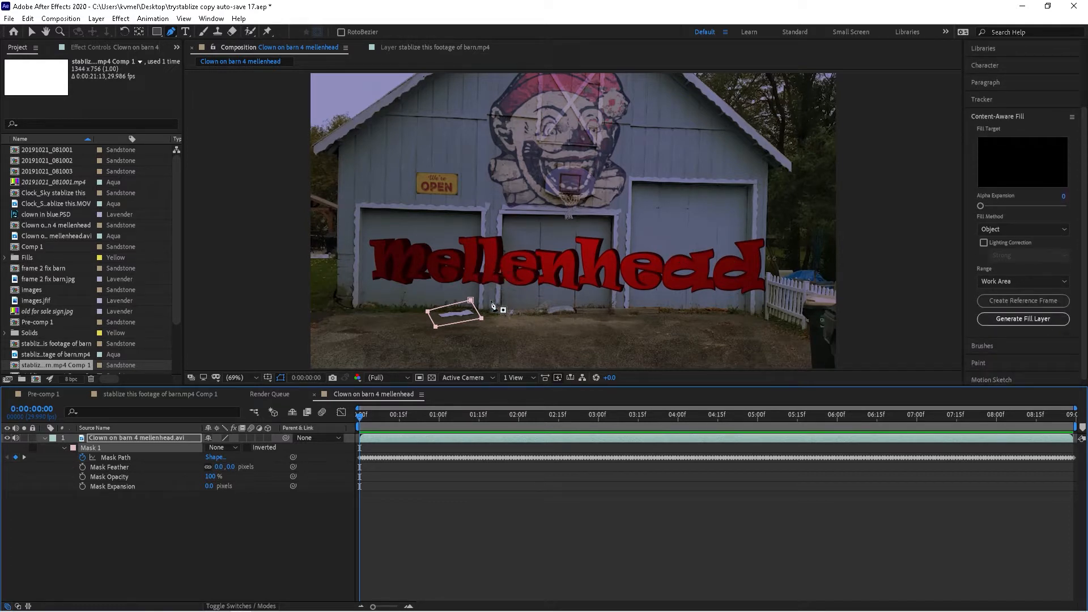
left_click(1019, 229)
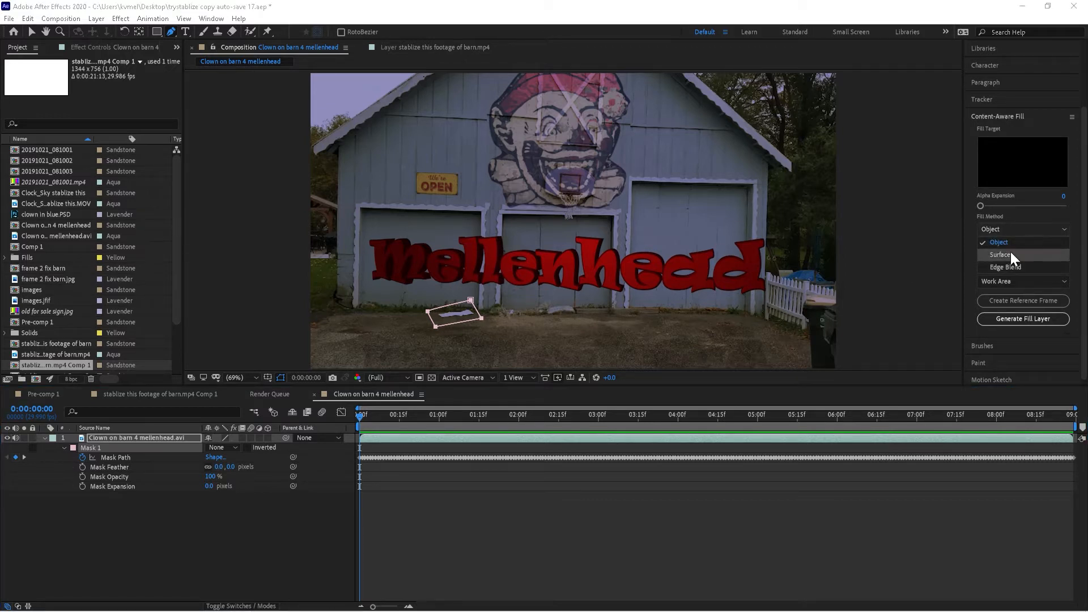
left_click(1008, 243)
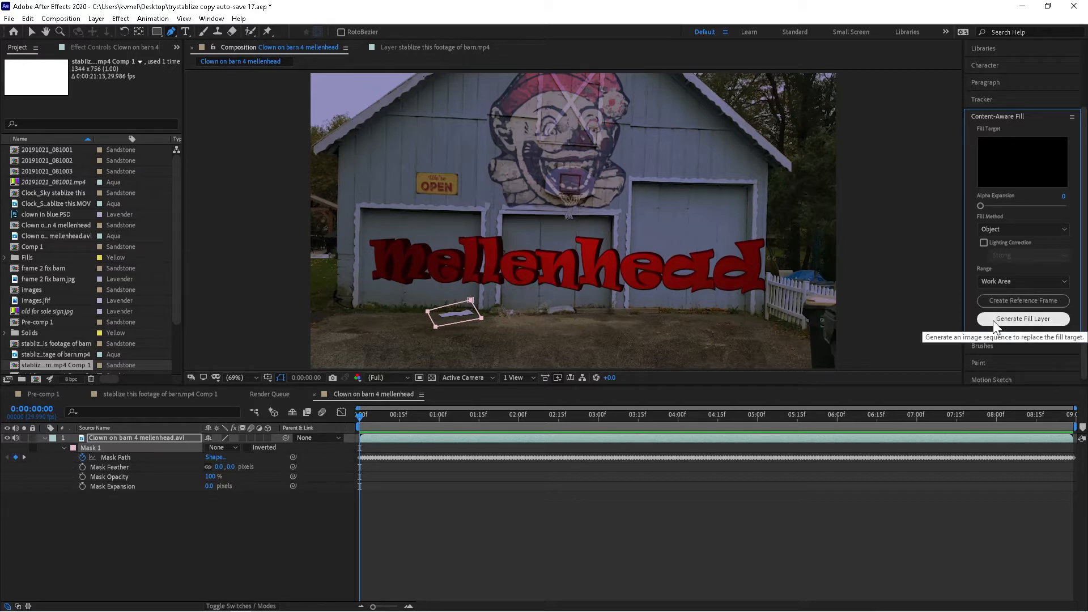
Set Mask 1's mode to Subtract and generate a Content-Aware Fill layer for the work area.
left_click(234, 453)
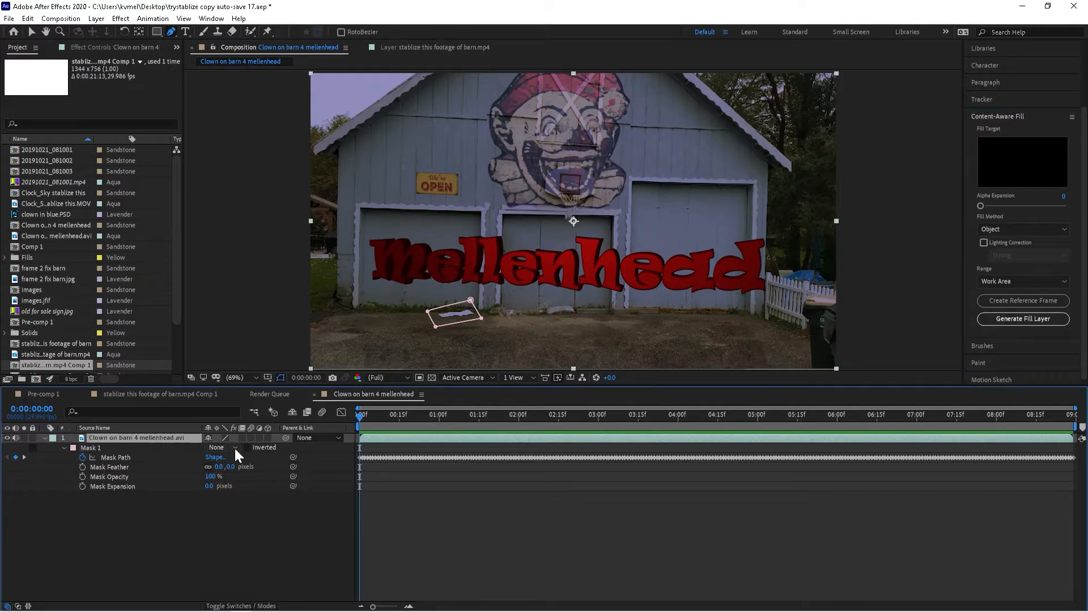
left_click(234, 448)
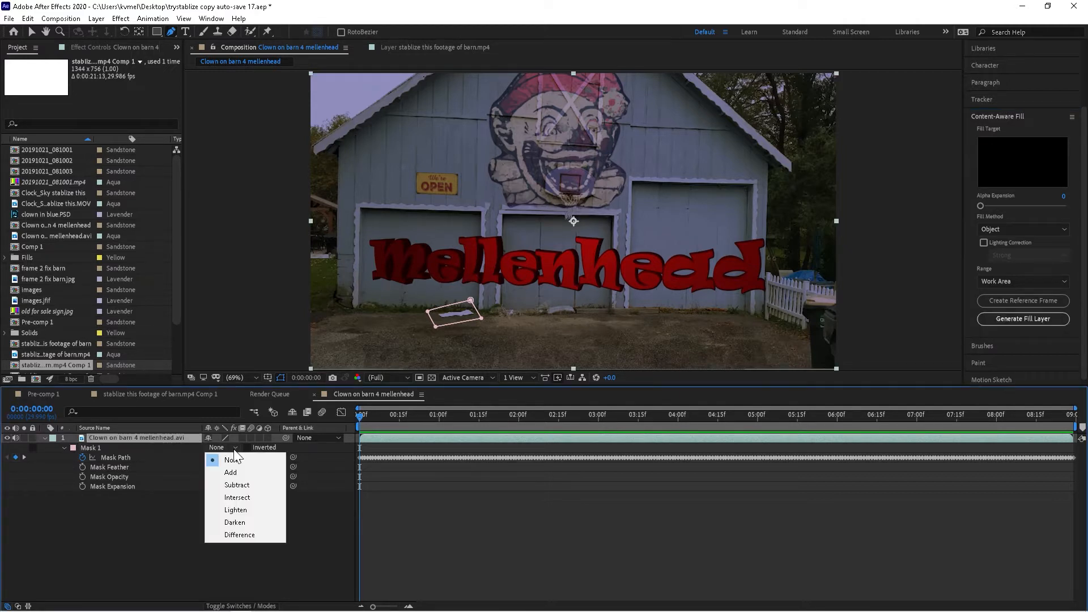
left_click(235, 485)
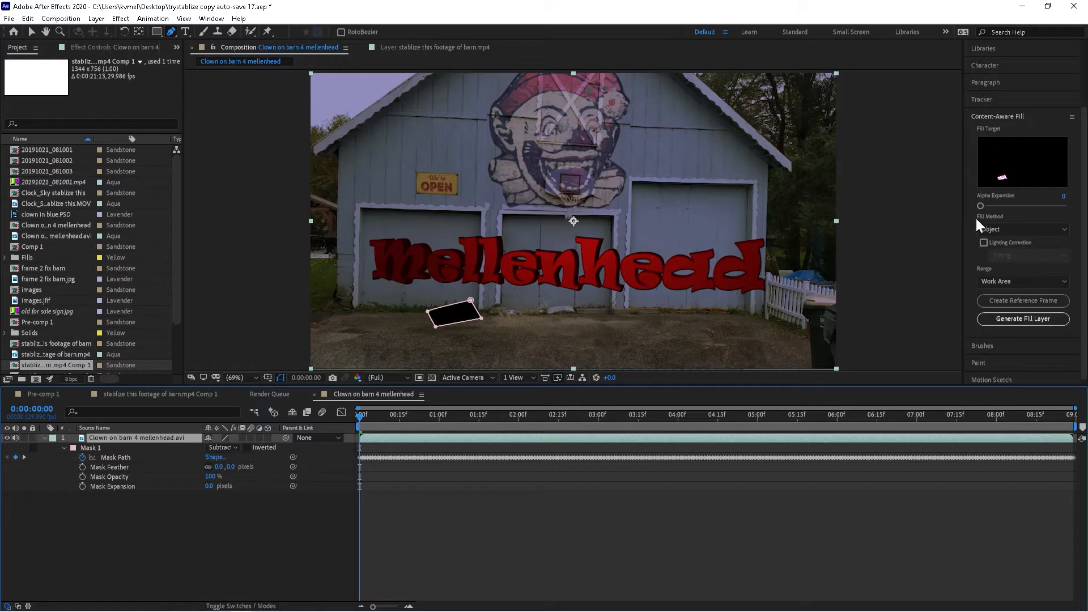
left_click(1002, 321)
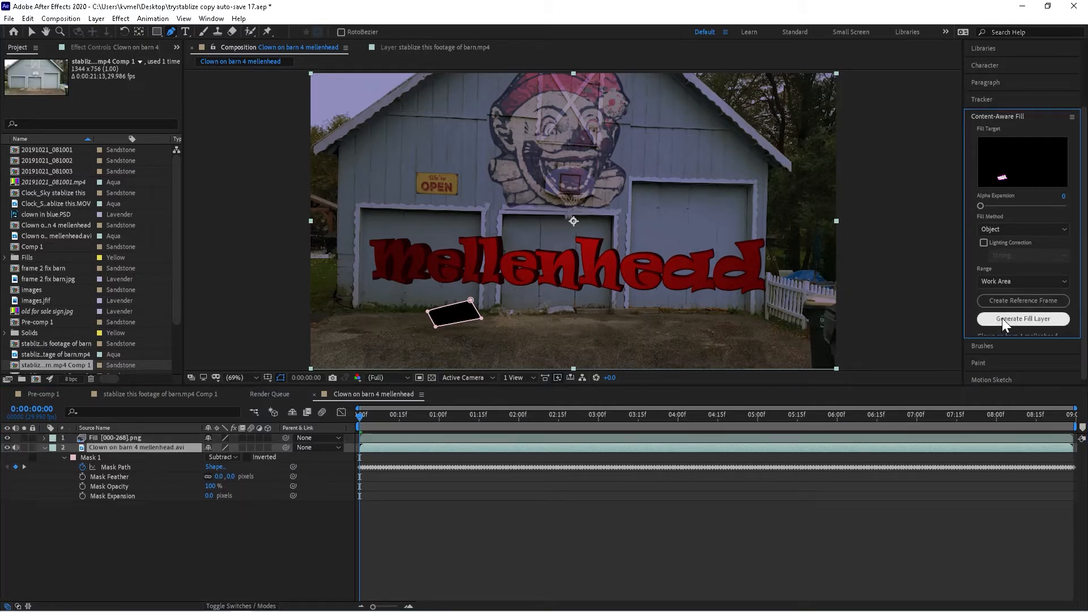
Inspect the fill result at several times in the first second or so, briefly soloing the fill layer.
left_click(383, 417)
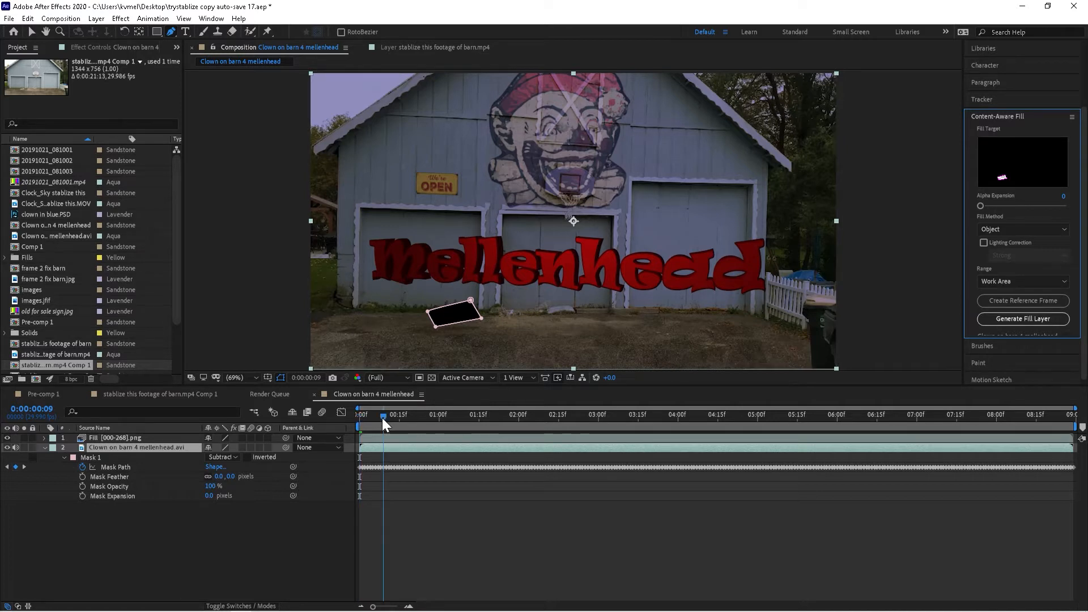
left_click(443, 416)
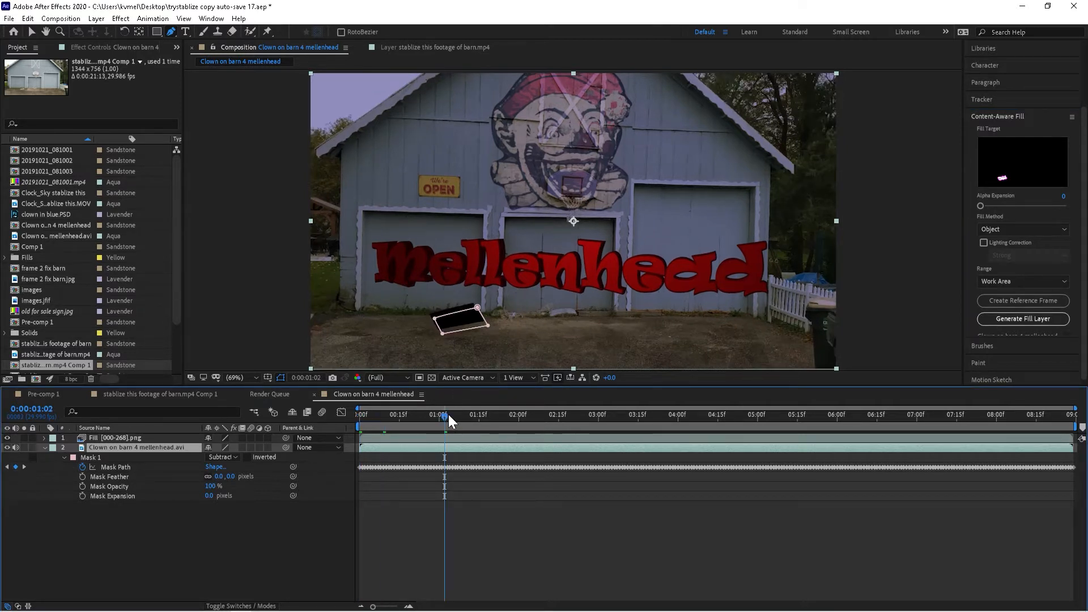
left_click(384, 415)
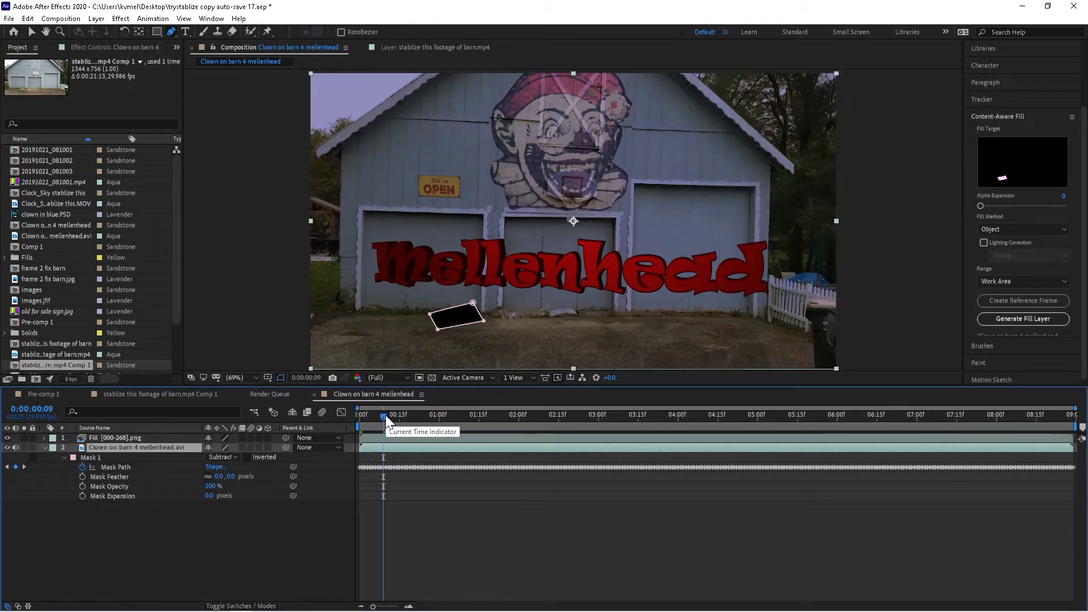
left_click(23, 437)
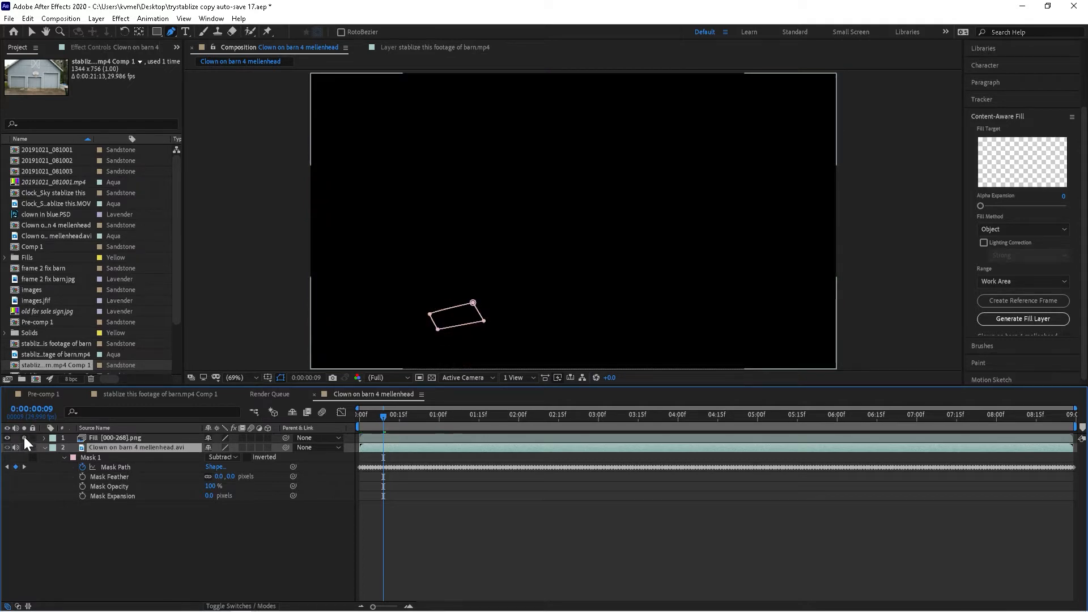
left_click(23, 435)
Mask the litter in front of the middle garage door on the clown footage layer and track that mask forward from the first frame.
left_click(116, 439)
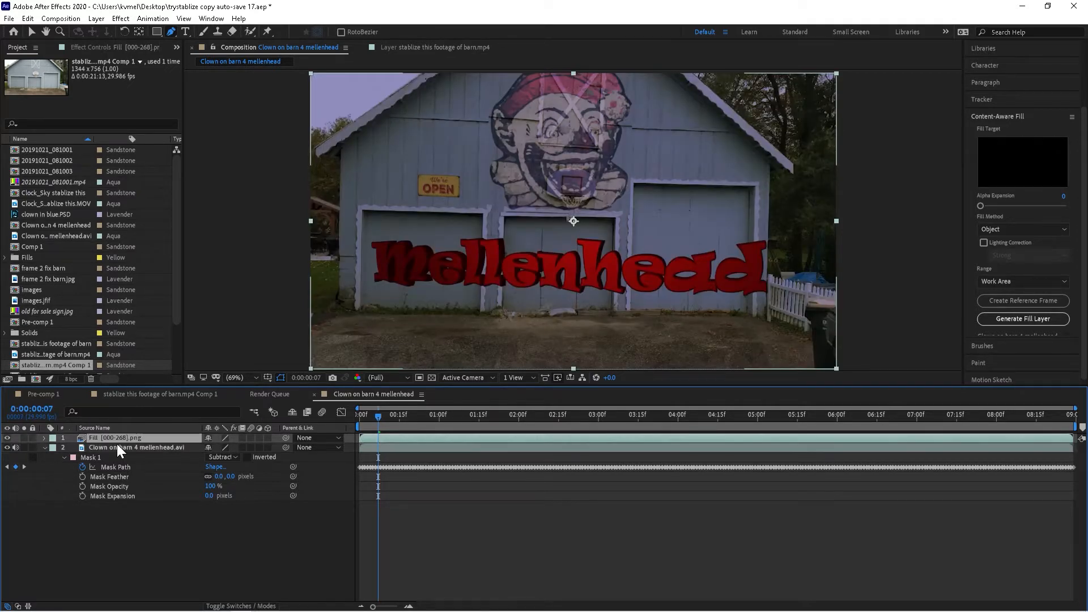
left_click(117, 444)
left_click(117, 436)
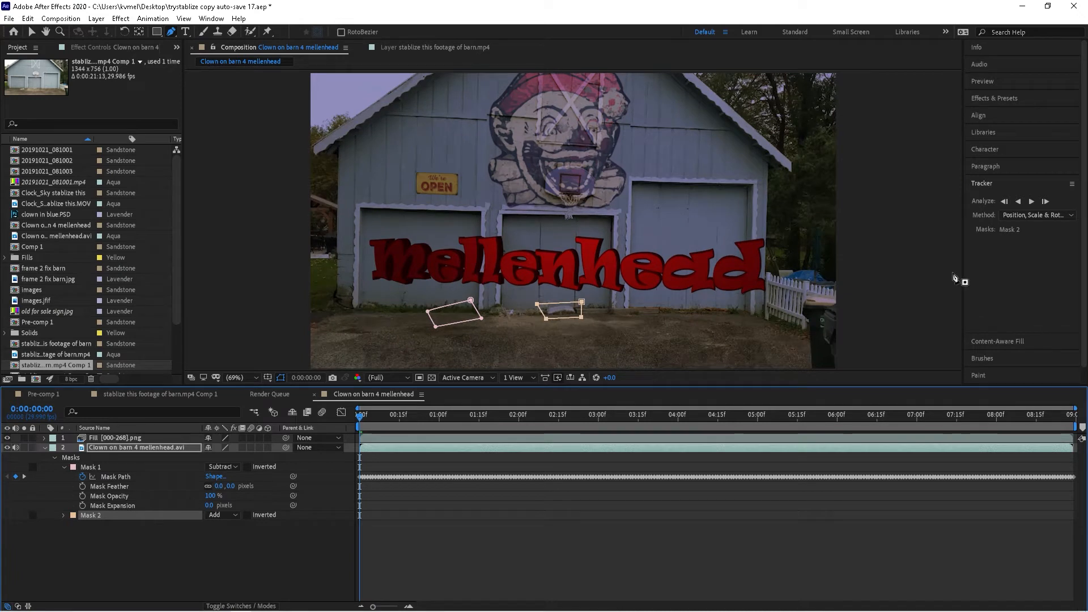
left_click(1031, 202)
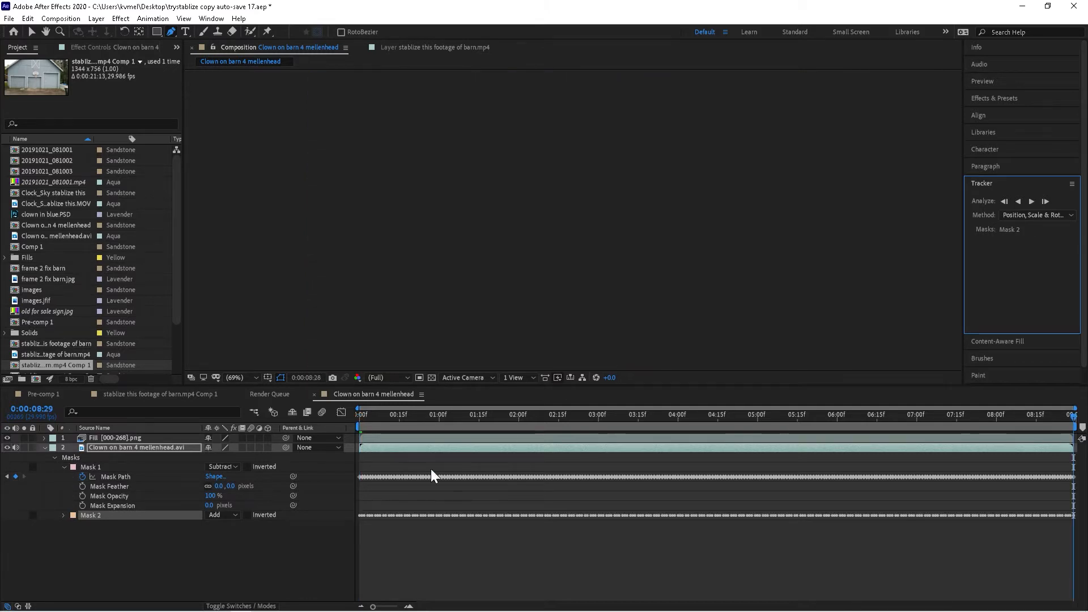
Try to generate a Content-Aware Fill layer for the work area with Mask 2 still set to Add.
left_click(128, 546)
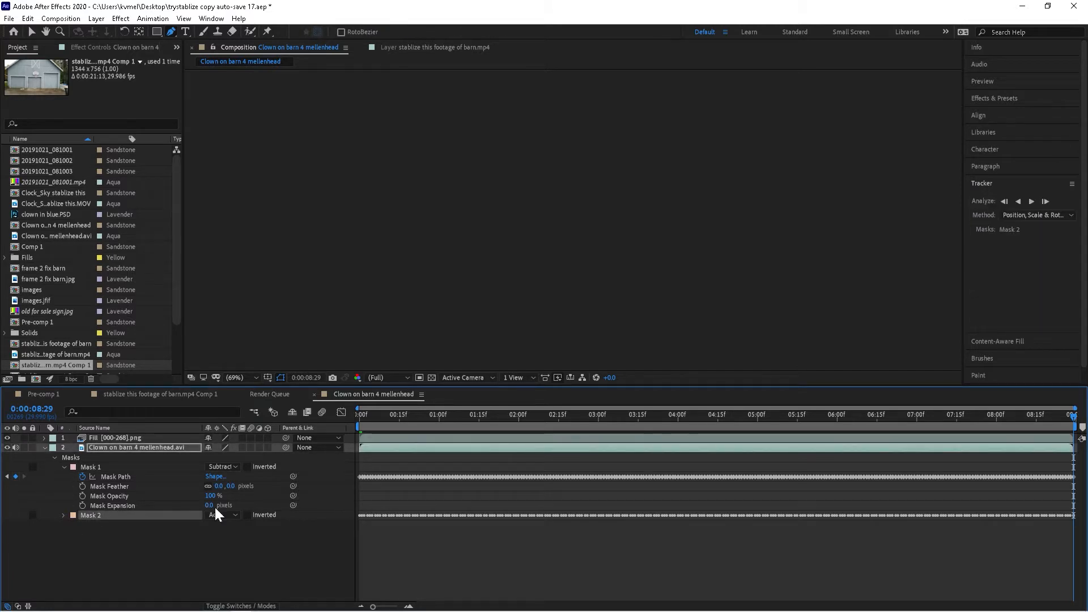
left_click(386, 415)
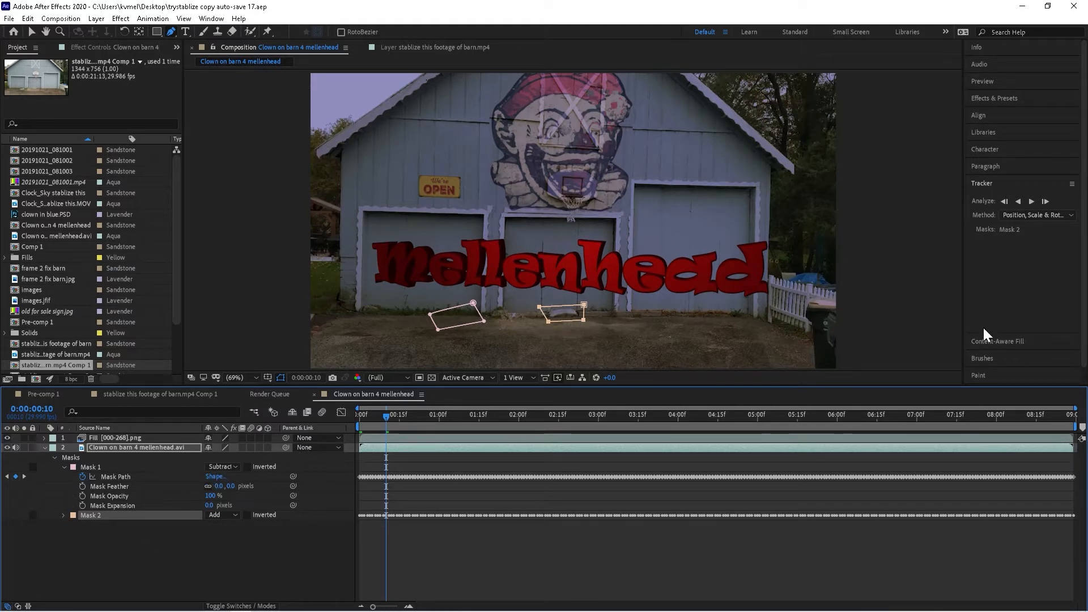
left_click(997, 341)
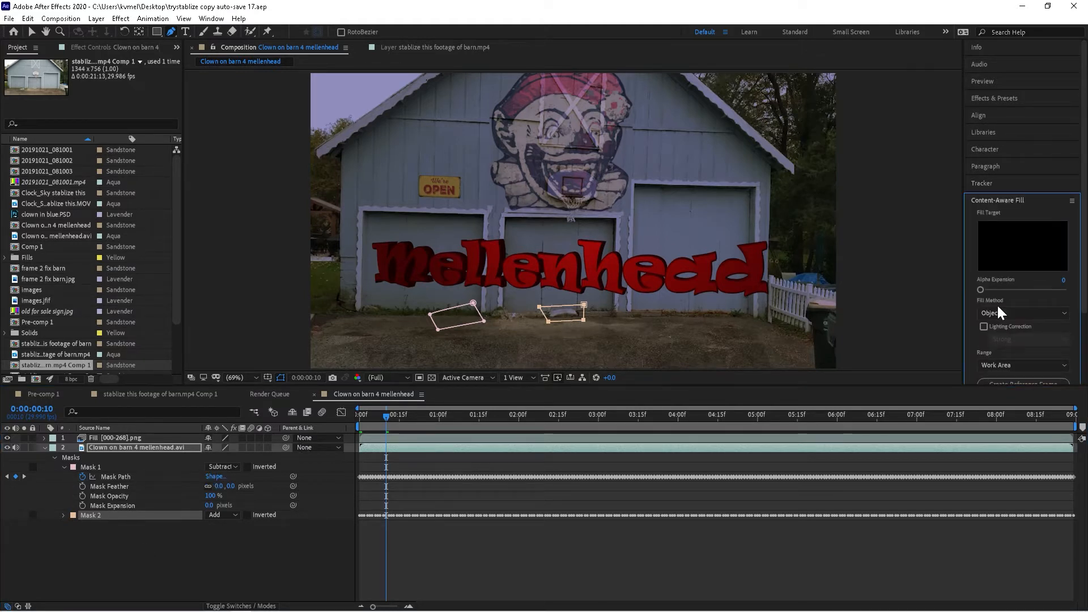
scroll(1006, 255, "down", 3)
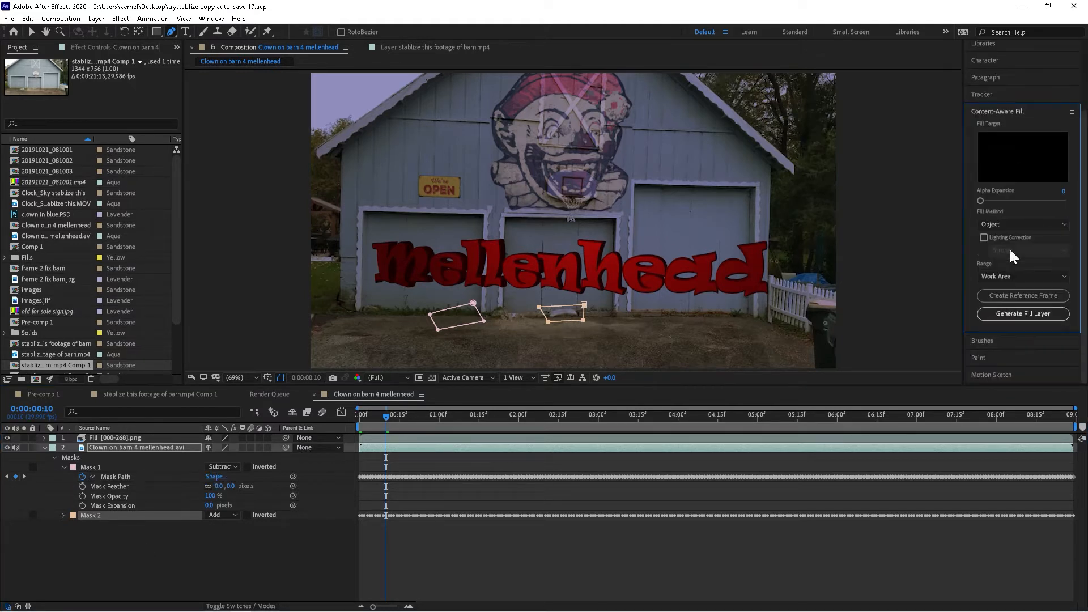
left_click(1002, 313)
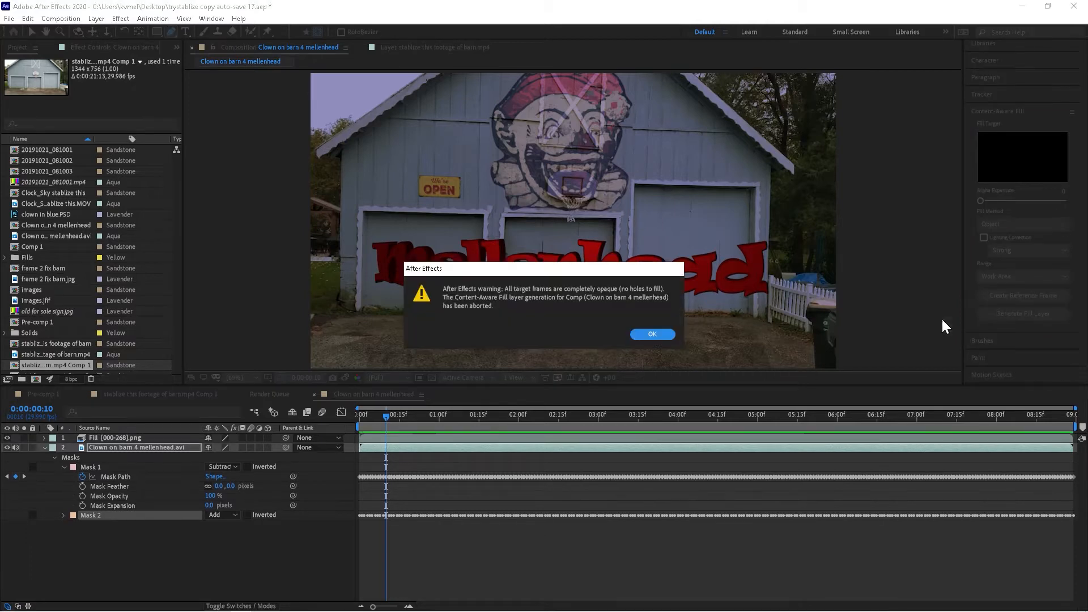
left_click(664, 334)
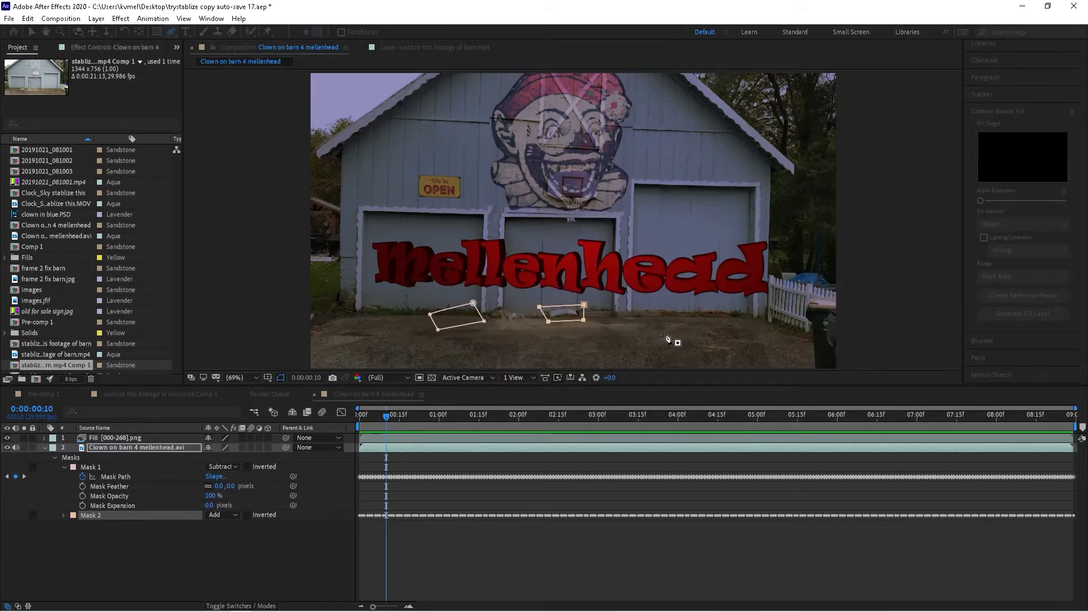
Set Mask 2's mode to Subtract and generate another Content-Aware Fill layer using the Object method for the work area.
left_click(94, 467)
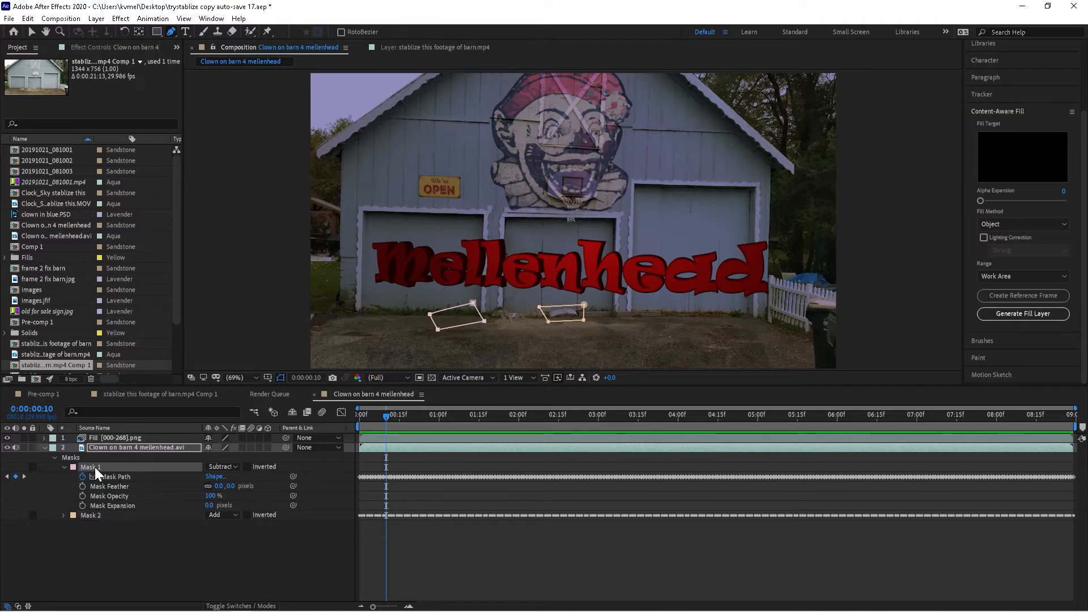
left_click(211, 467)
left_click(231, 504)
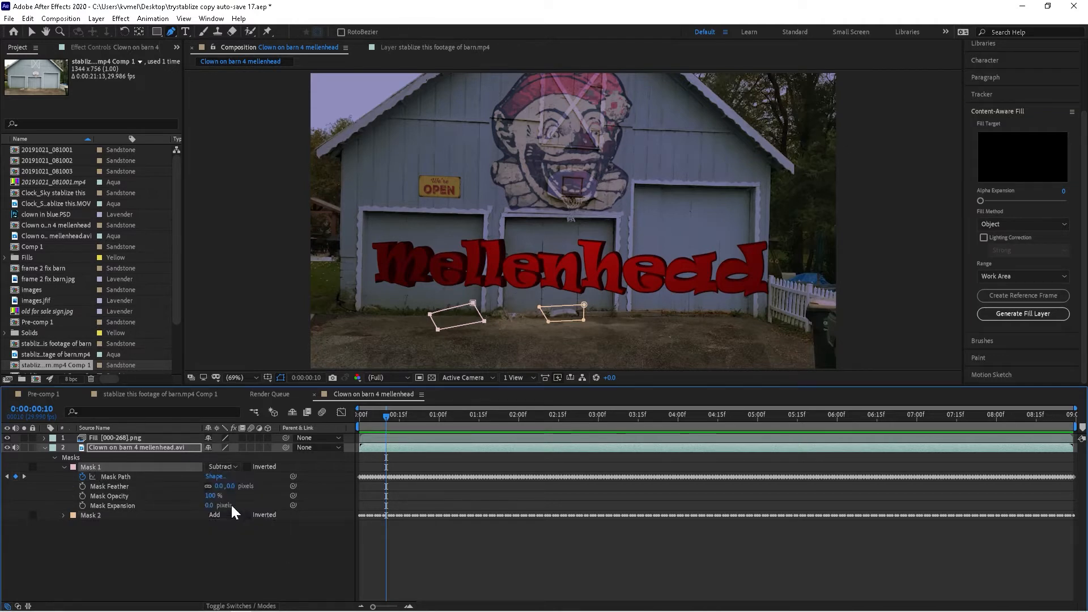
left_click(213, 516)
left_click(216, 552)
left_click(1030, 315)
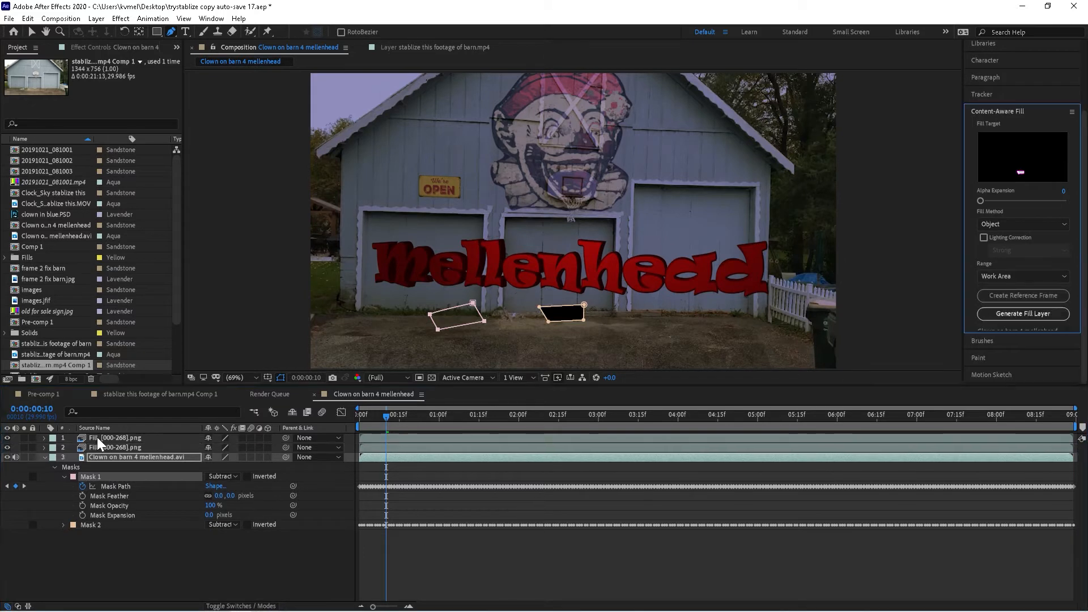
Briefly solo the new top fill layer to examine its content around 0:00:00:10.
left_click(97, 438)
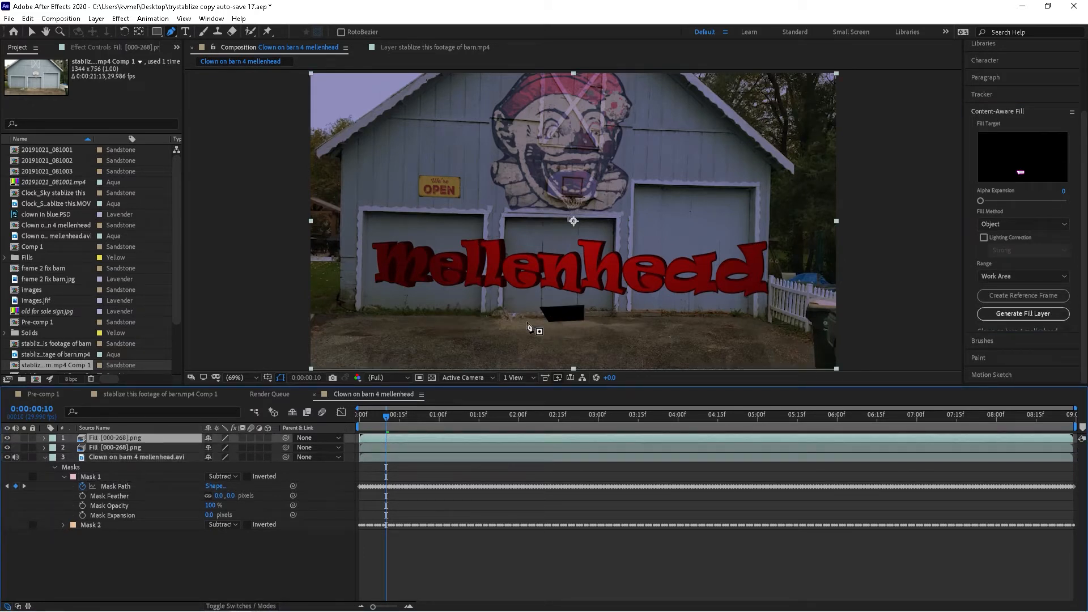
left_click(23, 437)
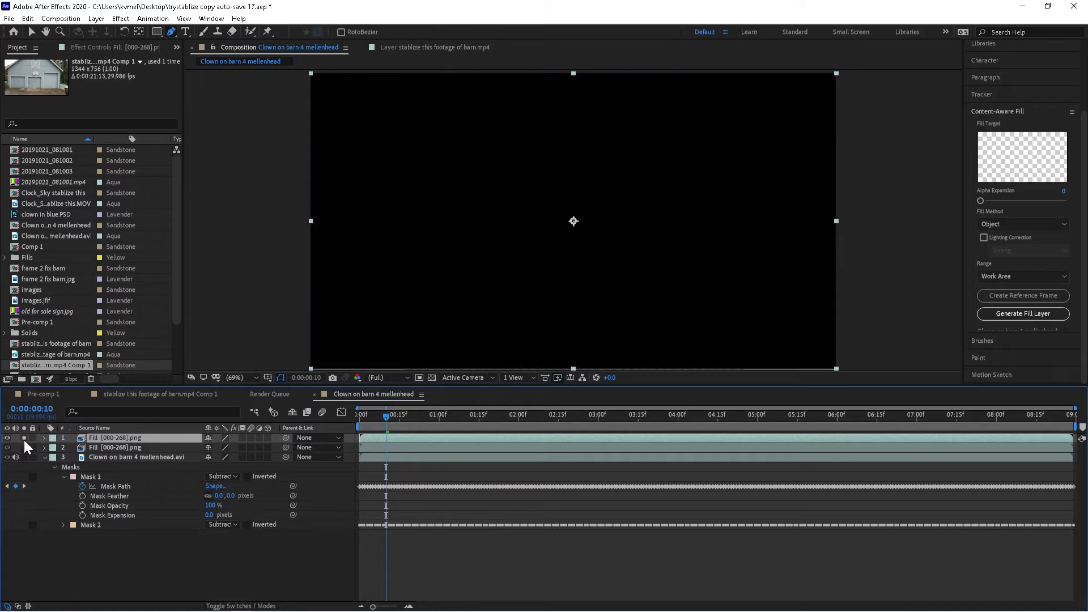
left_click(22, 436)
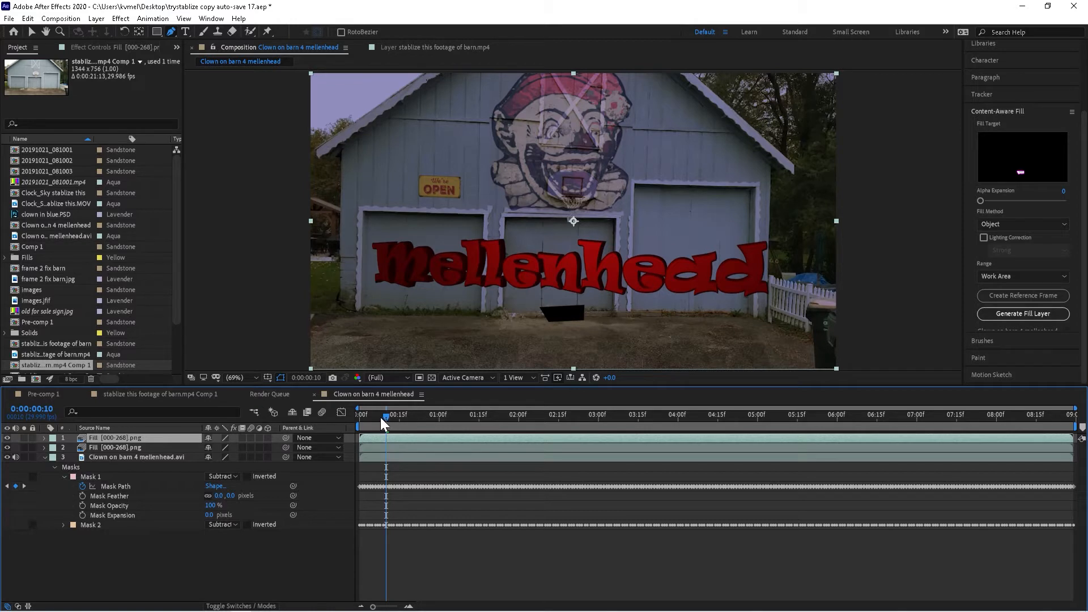
left_click_drag(381, 417, 383, 417)
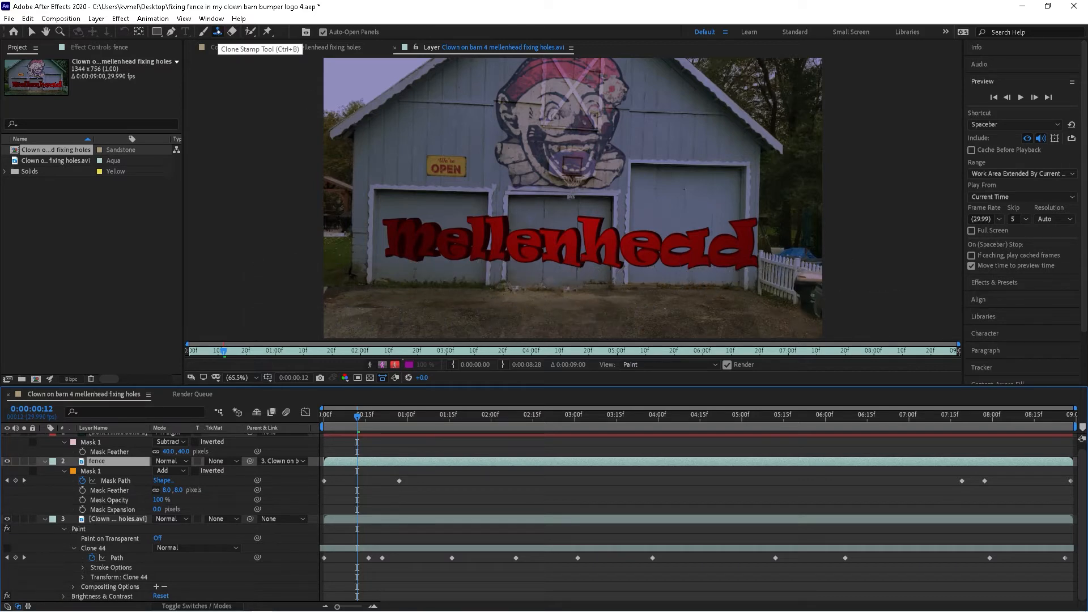
In the fixing holes footage layer, zoom to 200% on the white fence and set the Clone Stamp brush diameter to 40 px.
key("z")
left_click(793, 256)
left_click(793, 256)
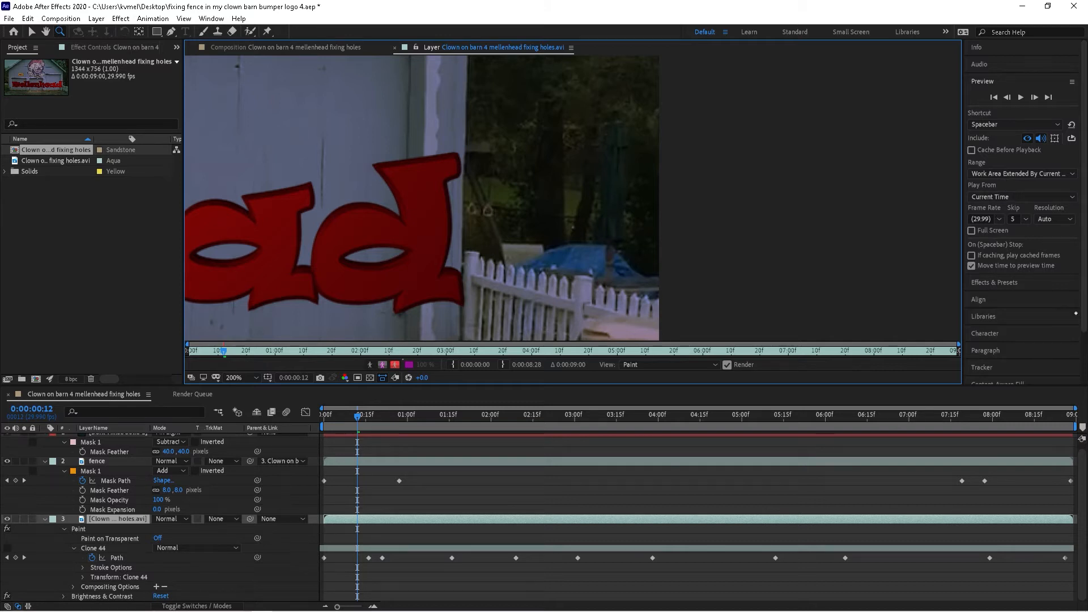
scroll(1076, 313, "down", 3)
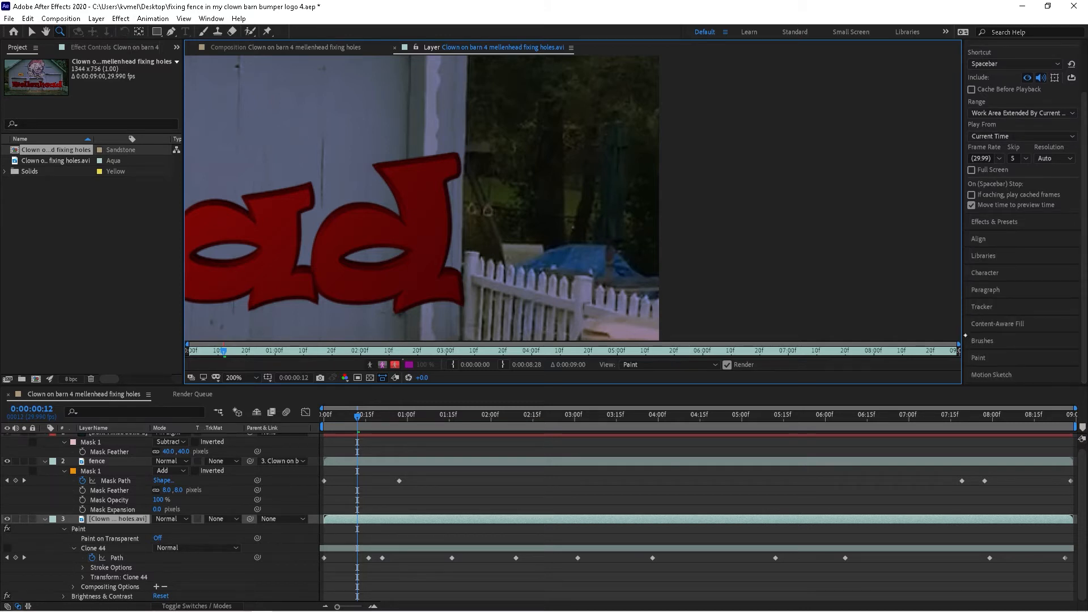
left_click(980, 340)
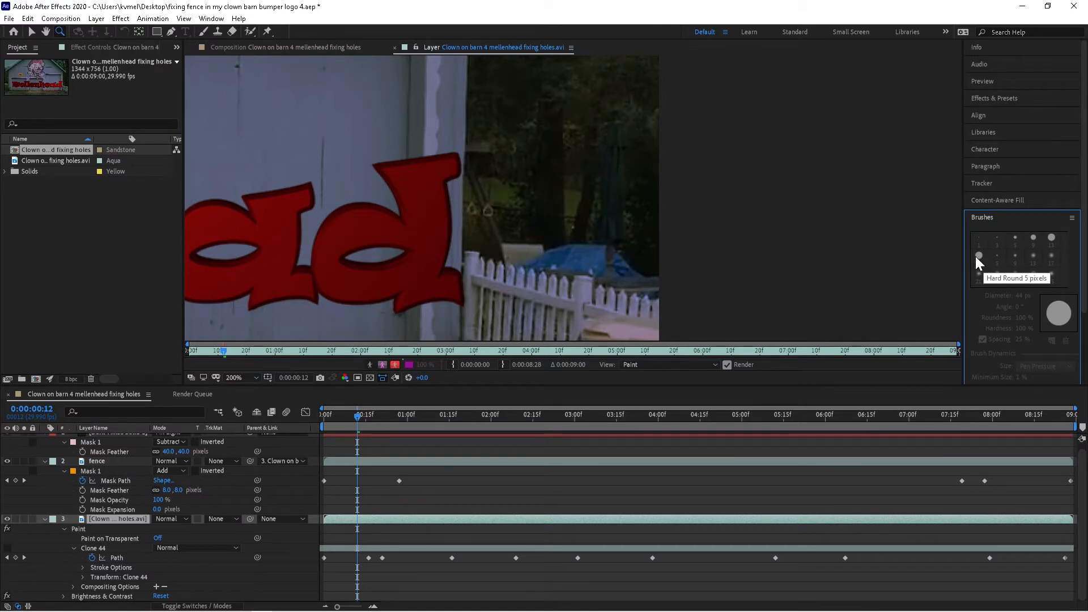
key("ctrl+b")
left_click(1020, 295)
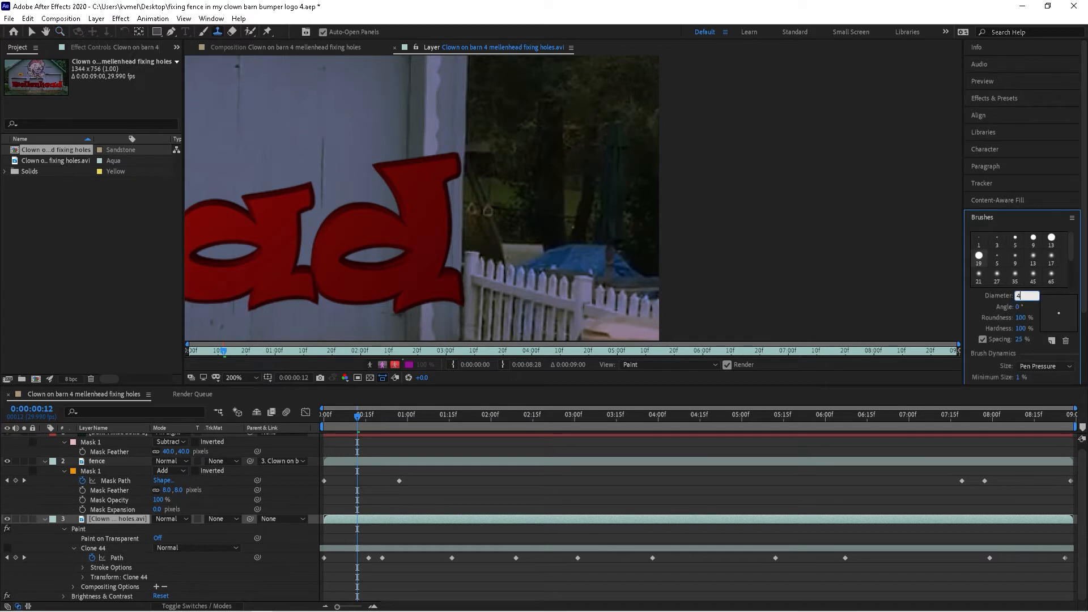
type("40")
key("Return")
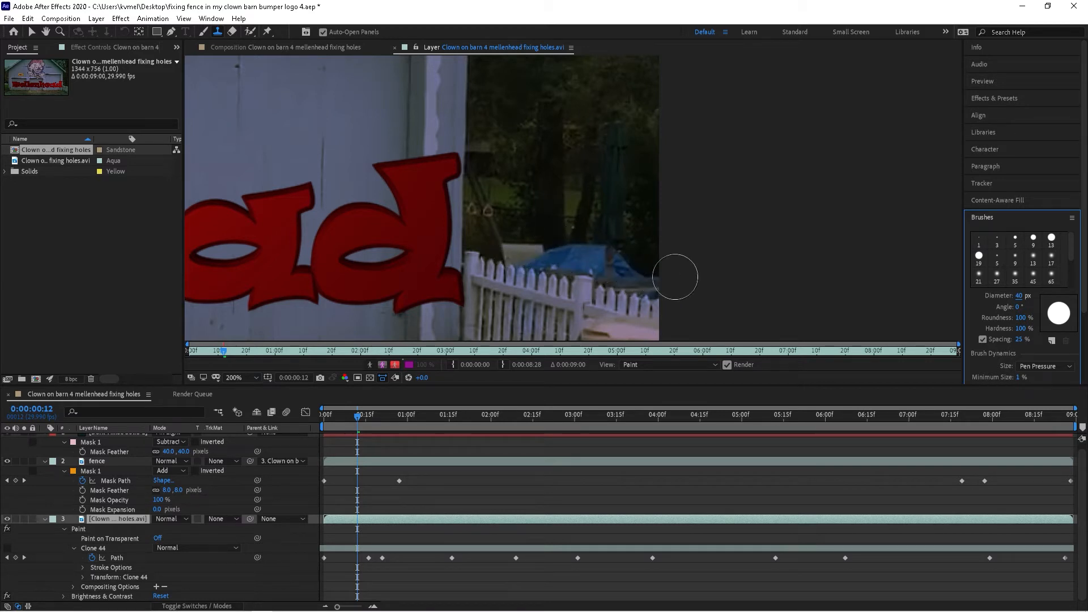
At the first frame, sample the dark trees and clone them over the area behind the white fence with a 50 px brush.
left_click_drag(357, 417, 321, 416)
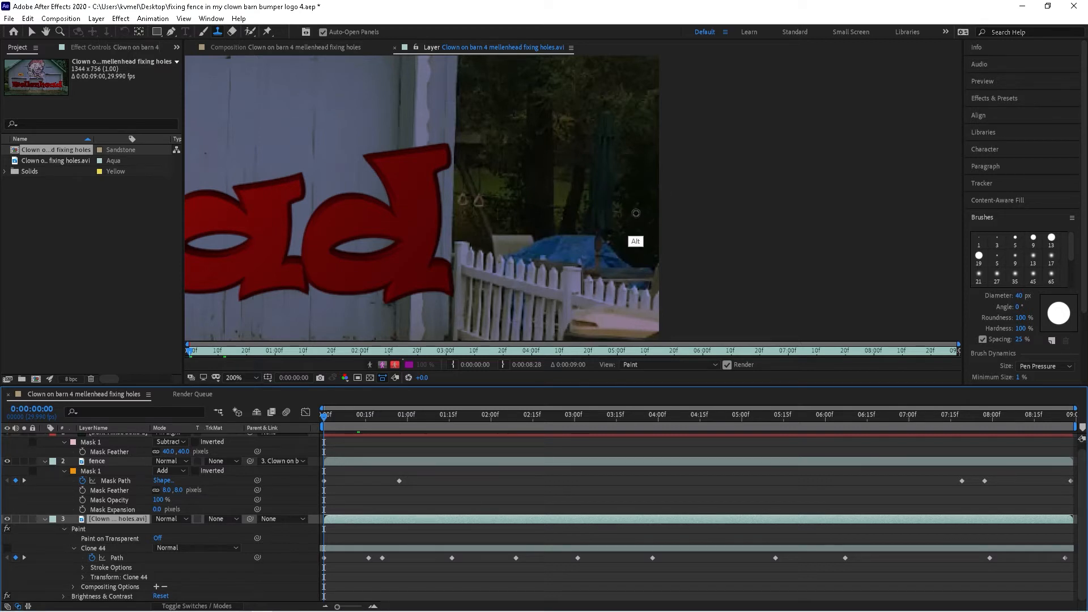
key("alt")
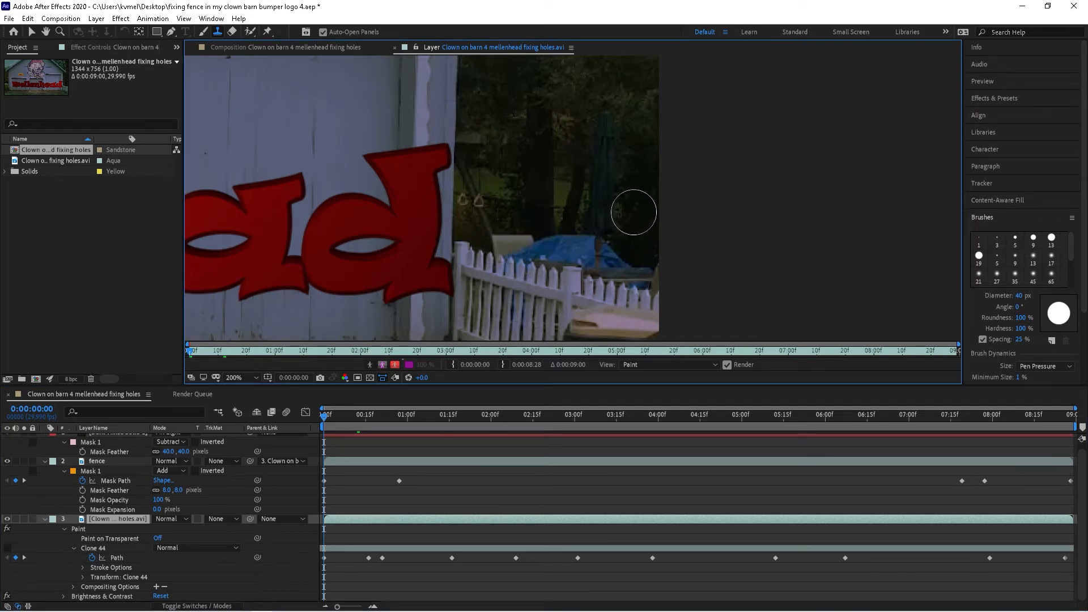
left_click(657, 267)
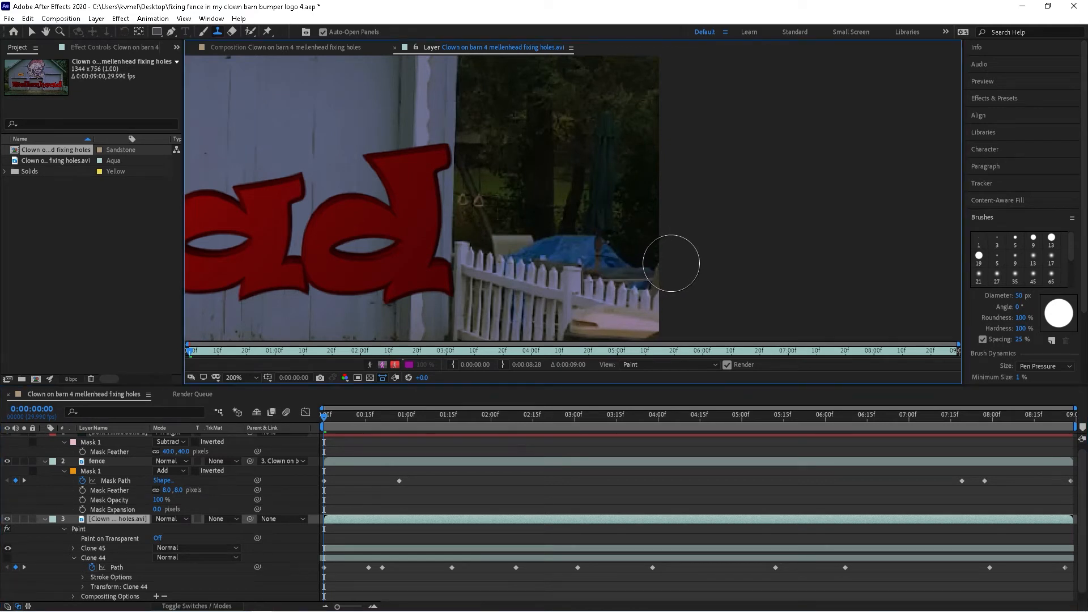
left_click_drag(669, 260, 506, 230)
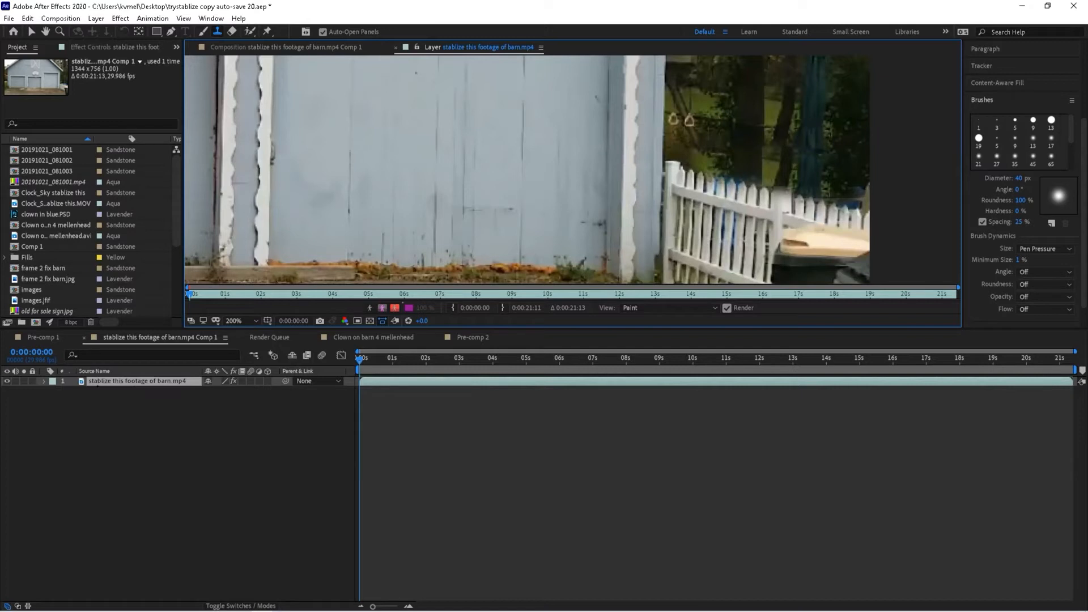
Reveal the paint strokes on the stabilized barn footage layer, keep only the Clone 3 stroke above the fence, and expand its properties.
key("e")
left_click(63, 400)
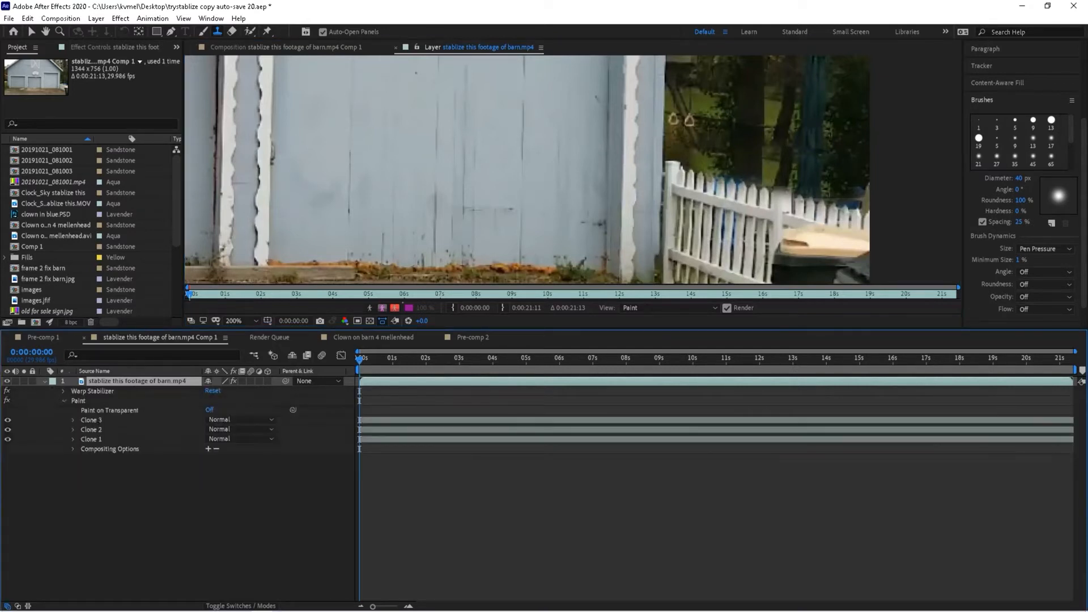
left_click_drag(706, 153, 845, 191)
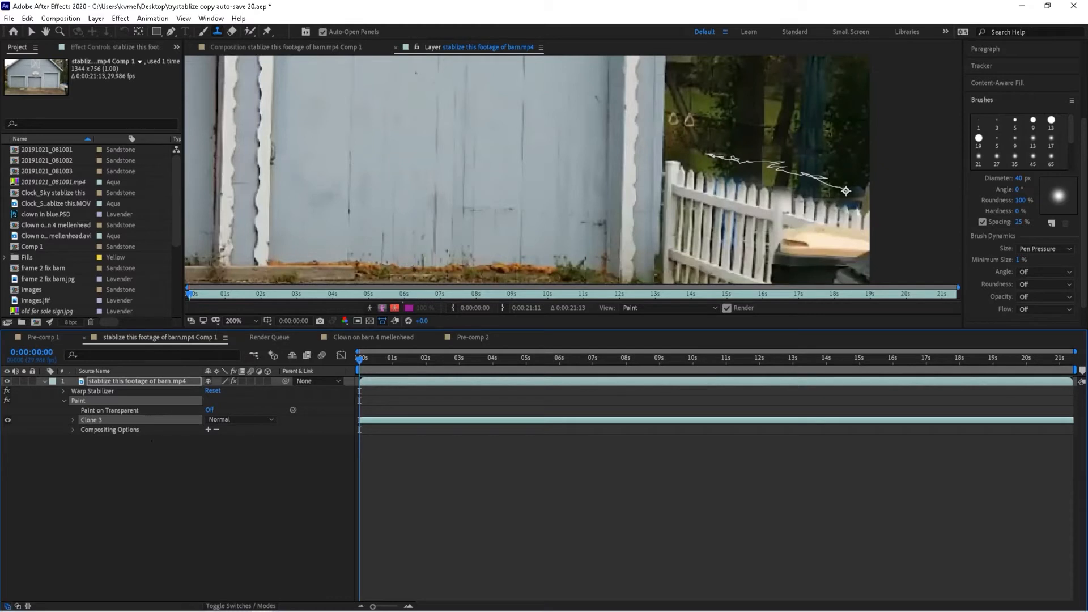
left_click(72, 420)
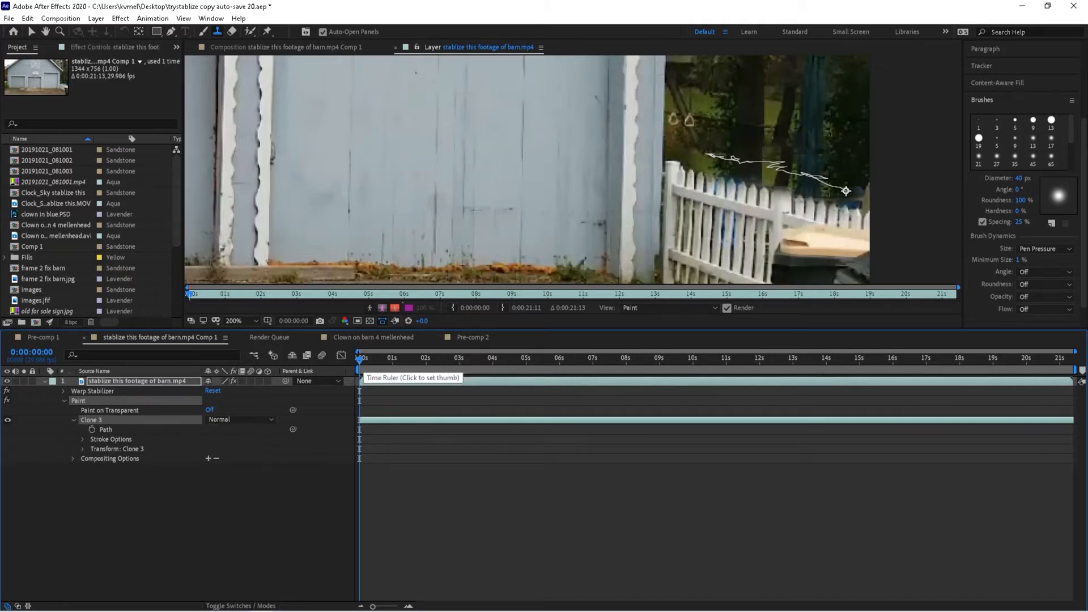
Play the barn footage and check several times along it for how the Clone 3 stroke lines up with the fence and tarp.
key("space")
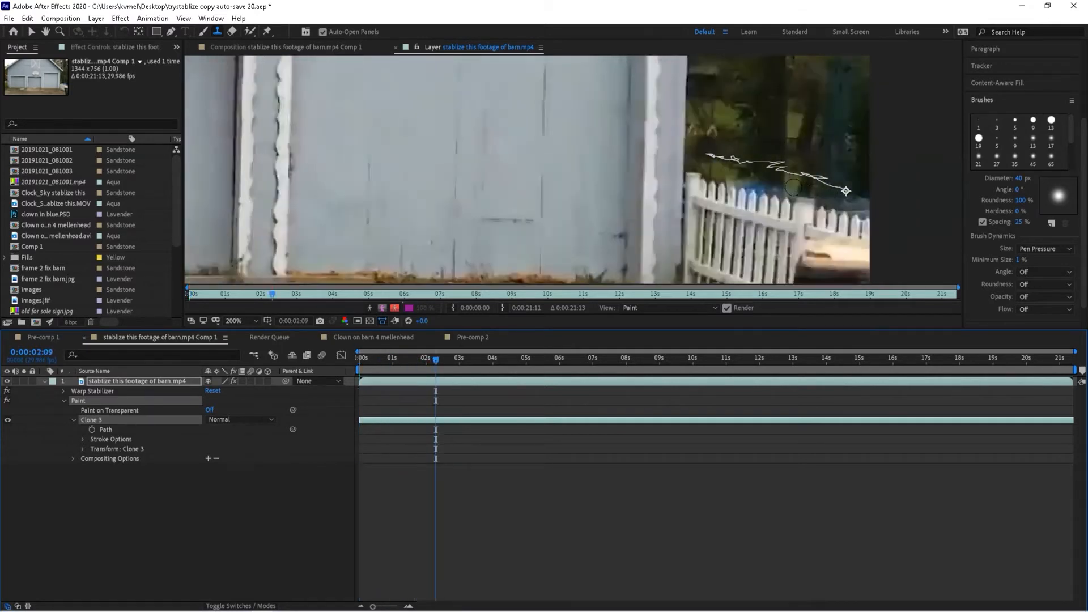
left_click(507, 359)
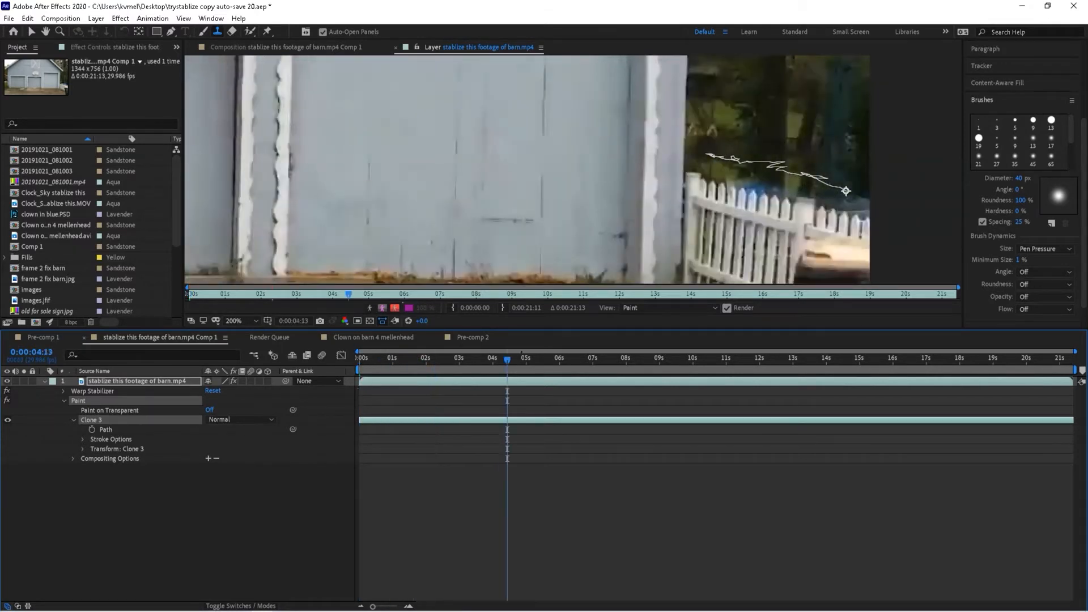
left_click(747, 358)
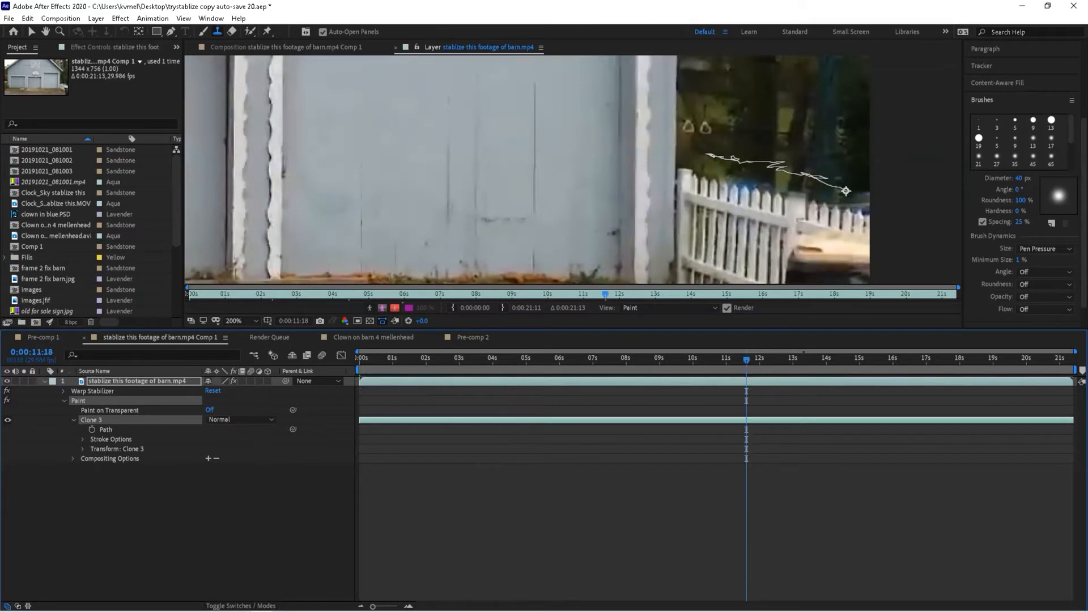
left_click(945, 359)
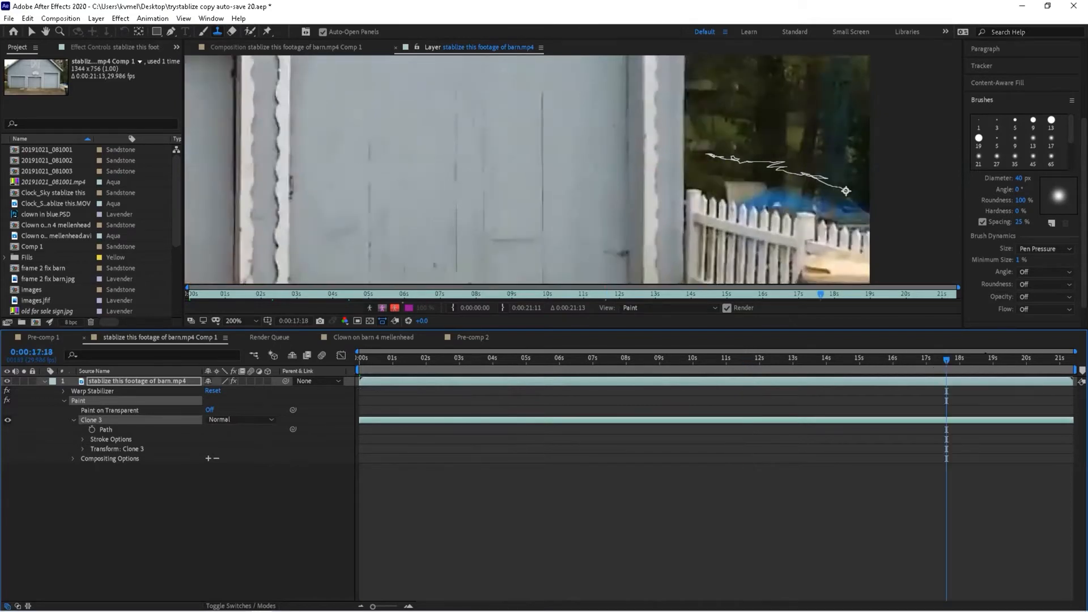
left_click(1030, 359)
left_click(849, 358)
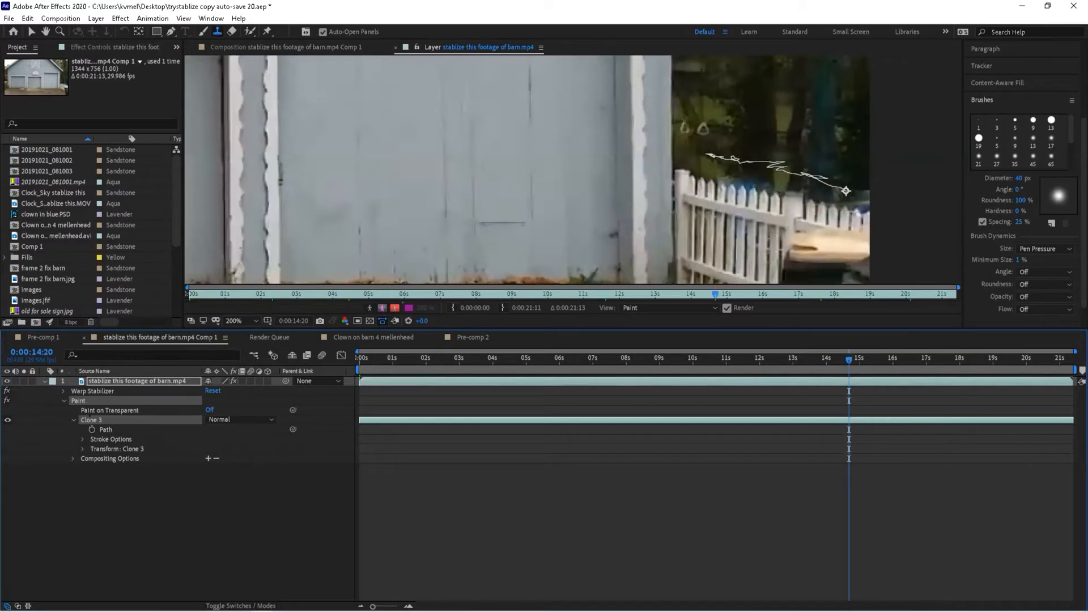
Keyframe the Clone 3 path at the first frame and redraw the stroke over the tarp at 0:00:00:28 and 0:00:02:25.
key("Home")
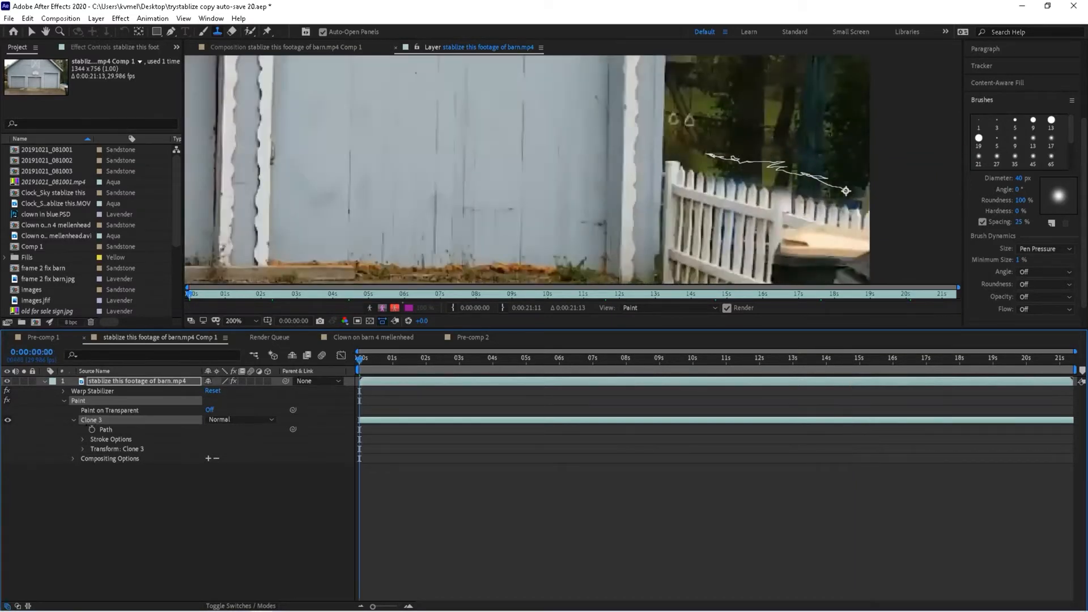
left_click(92, 429)
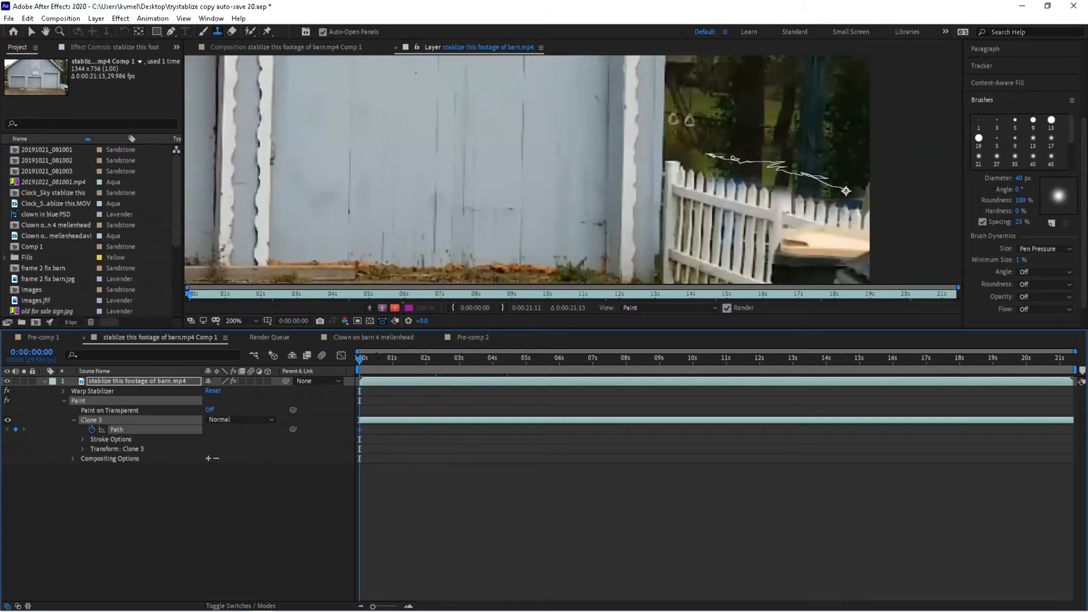
left_click(391, 358)
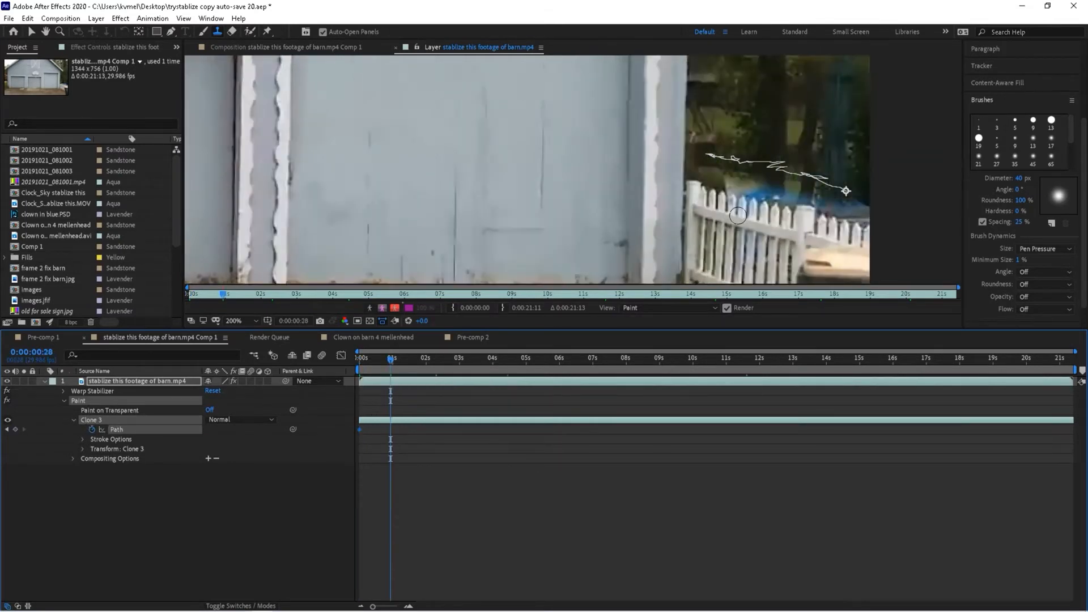
mouse_move(854, 189)
left_mouse_down()
mouse_move(777, 176)
mouse_move(757, 190)
mouse_move(738, 168)
mouse_move(753, 166)
left_mouse_up()
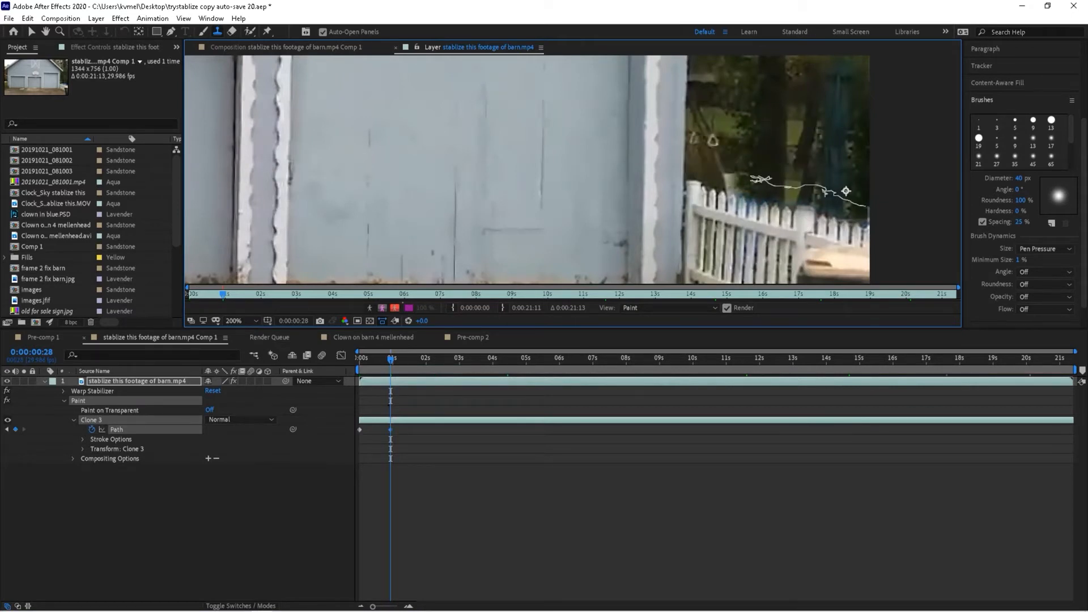
left_click_drag(391, 359, 454, 359)
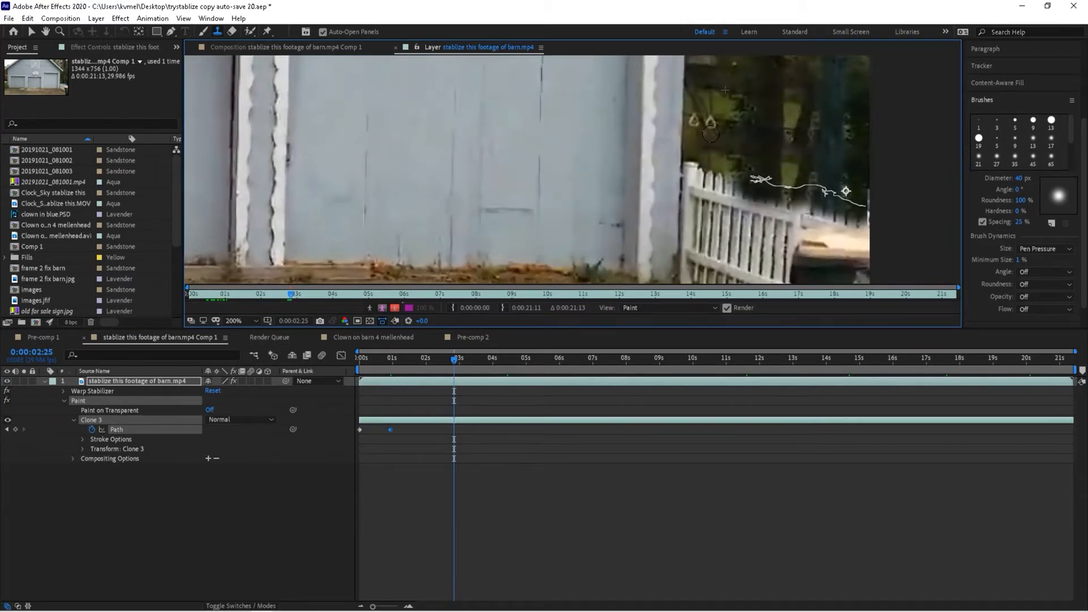
left_click_drag(714, 152, 853, 171)
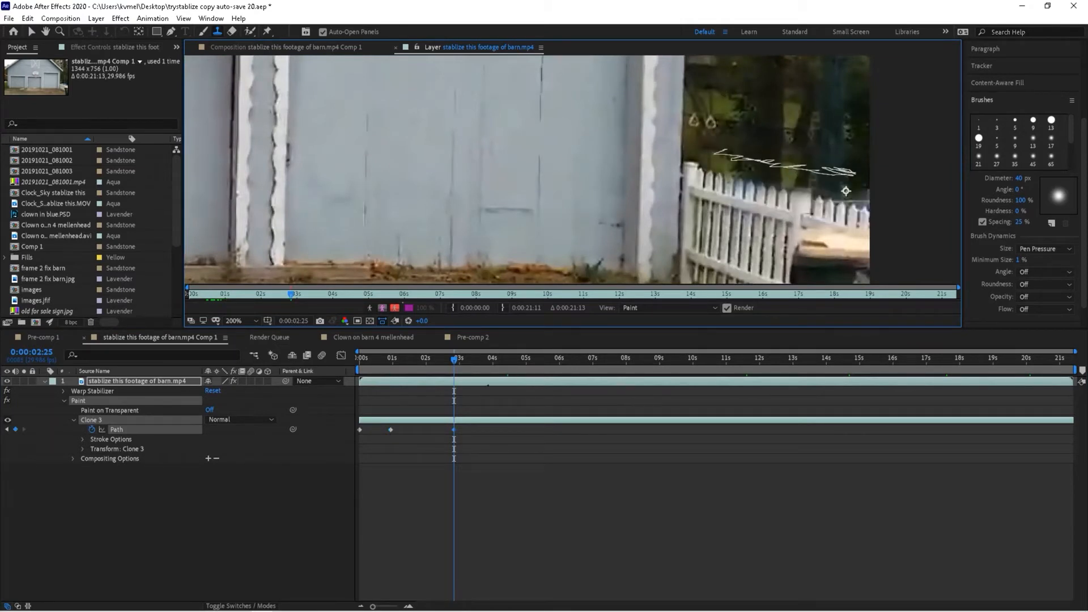
Review the frames up to 0:00:04:00 for how the keyframed Clone 3 stroke follows the fence and tarp.
key("Page_Up")
key("Page_Up")
key("Page_Up")
key("Page_Up")
key("Page_Up")
key("Page_Up")
key("Page_Up")
key("Page_Up")
key("Page_Up")
key("Page_Up")
key("Page_Up")
key("Page_Up")
key("Page_Up")
key("Page_Up")
key("Page_Up")
key("Page_Up")
key("Page_Up")
key("Page_Up")
key("Page_Up")
key("Page_Up")
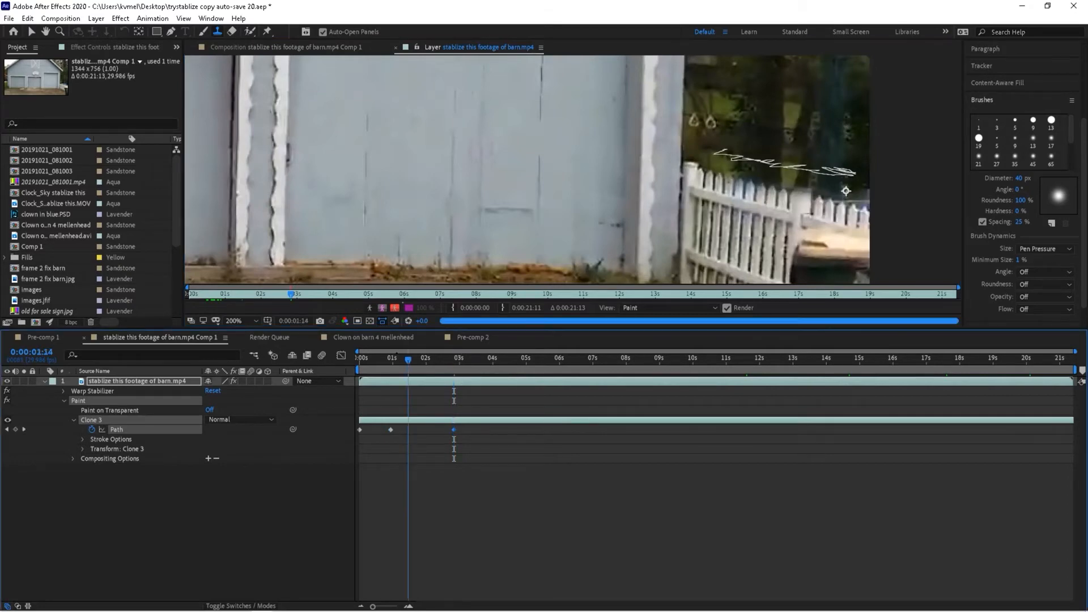
key("Page_Up")
key("Page_Up")
key("Page_Up")
key("Page_Up")
key("Page_Up")
key("Page_Up")
key("Page_Up")
key("Page_Up")
key("Page_Up")
key("Page_Up")
key("Page_Up")
key("Page_Up")
key("Page_Up")
key("Page_Up")
key("Page_Up")
key("Page_Up")
key("Page_Up")
key("Page_Up")
key("Page_Up")
key("Page_Up")
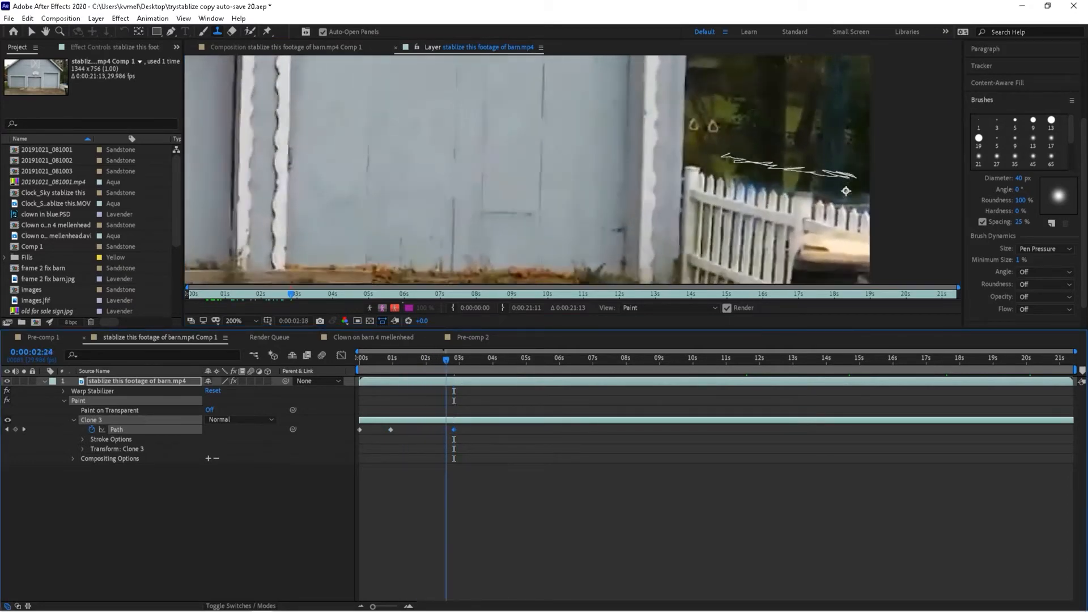
left_click_drag(377, 352, 480, 351)
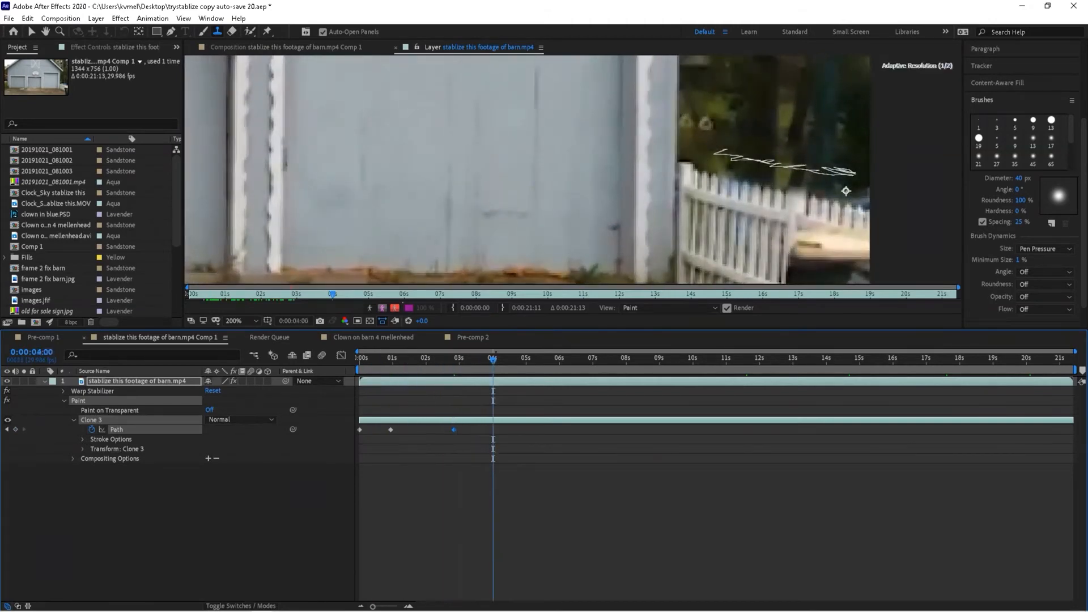
At the first frame, try cloning the grassy barn edge over the white paper and the plastic litter by the doors.
key("Home")
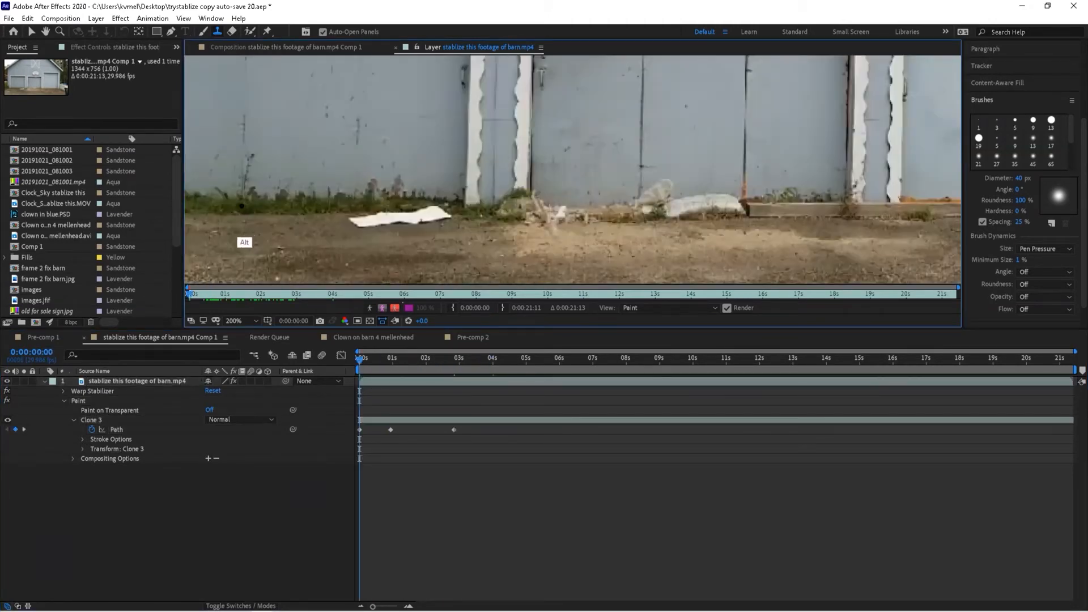
left_click(235, 205, "alt")
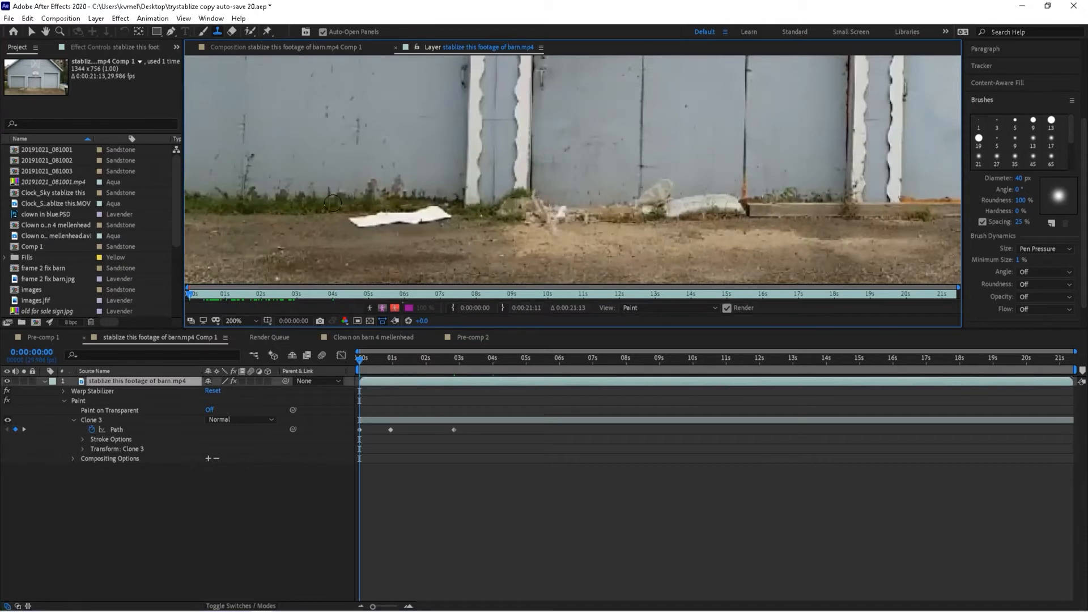
mouse_move(336, 206)
left_mouse_down()
mouse_move(413, 198)
mouse_move(445, 215)
mouse_move(422, 197)
left_mouse_up()
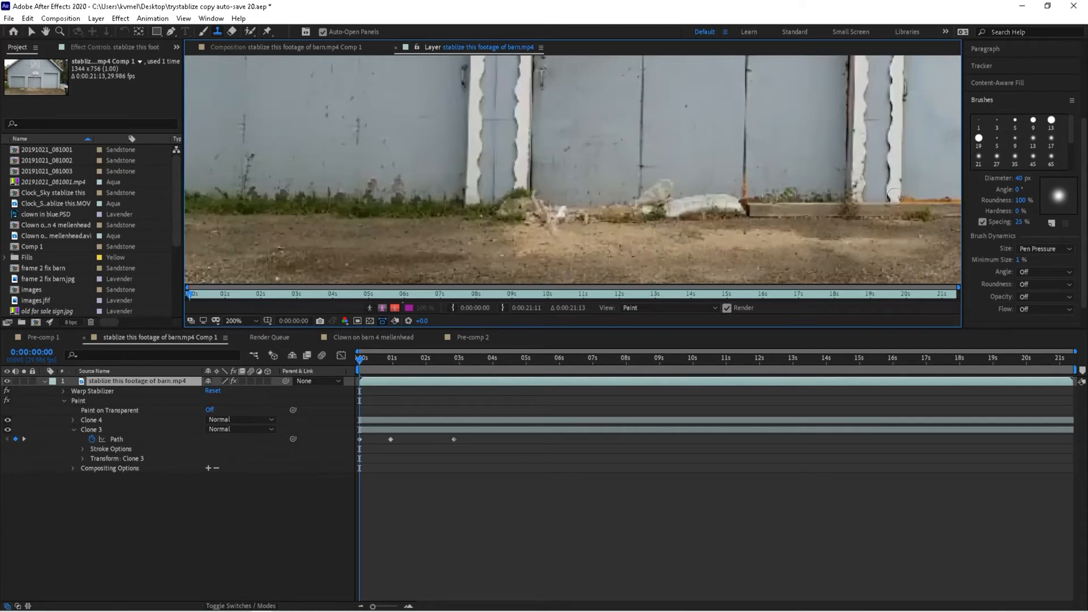
key("alt")
left_click(885, 206, "alt")
left_click_drag(723, 193, 622, 195)
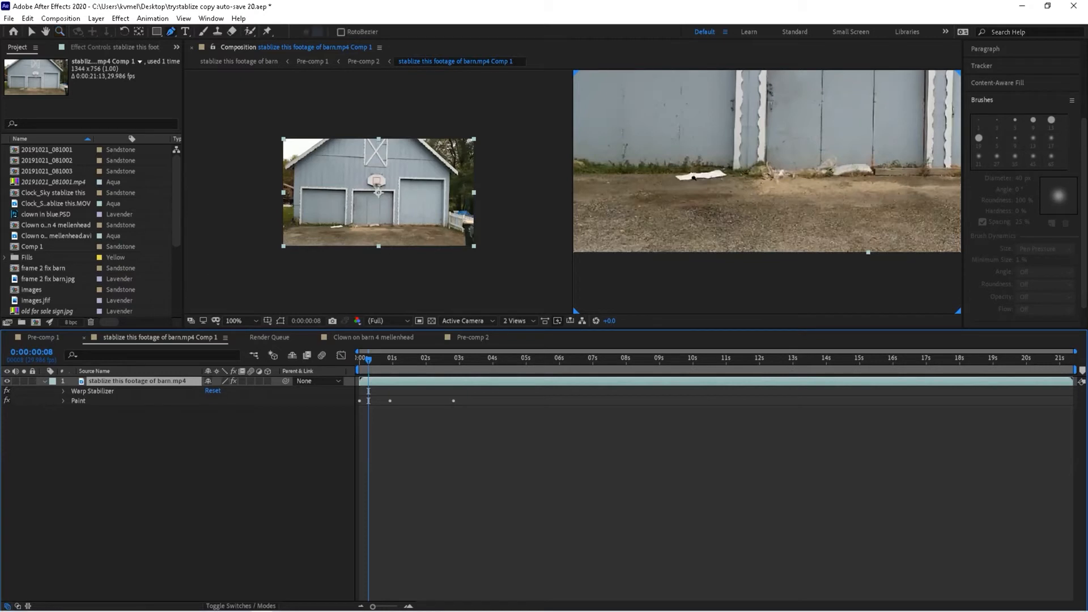
Draw a closed four-point pen mask around the white paper on the driveway at 0:00:00:08, zoomed to 200%.
left_click(692, 178)
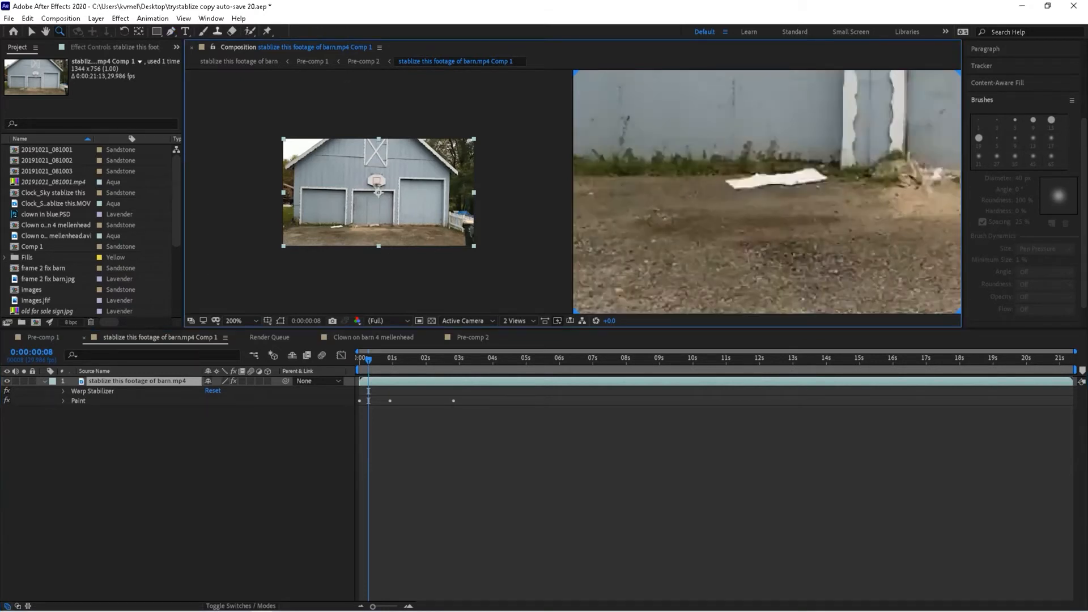
left_click(171, 31)
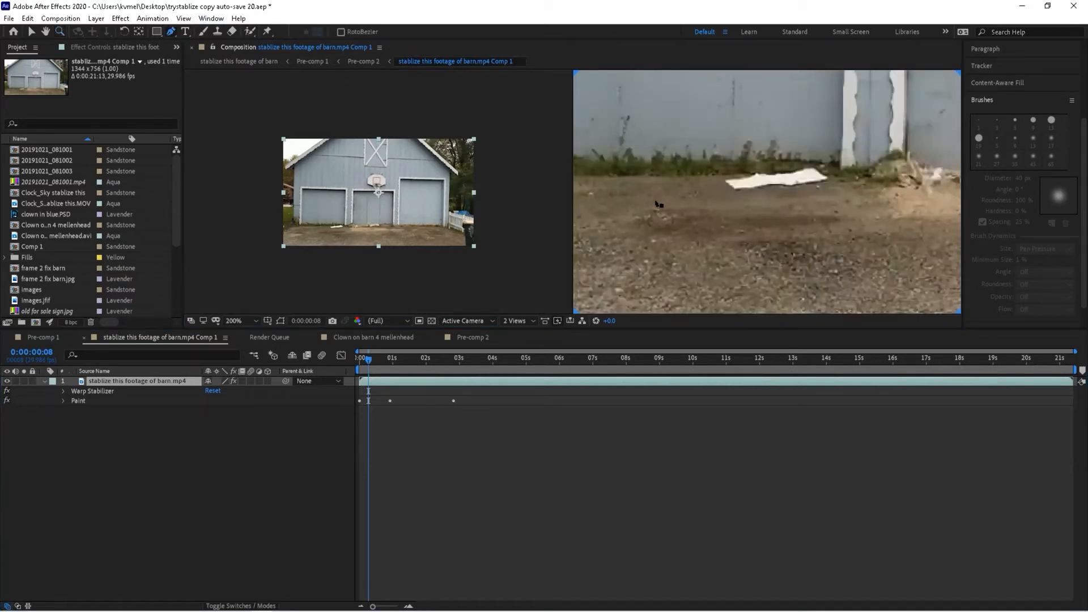
left_click(713, 180)
left_click(737, 201)
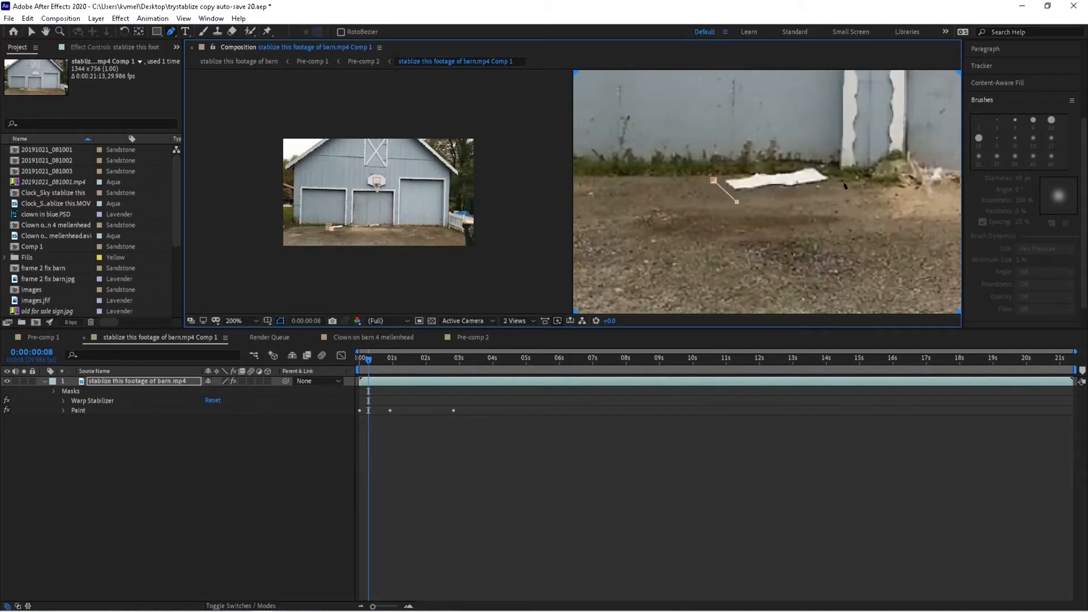
left_click(845, 186)
left_click(825, 151)
left_click(713, 181)
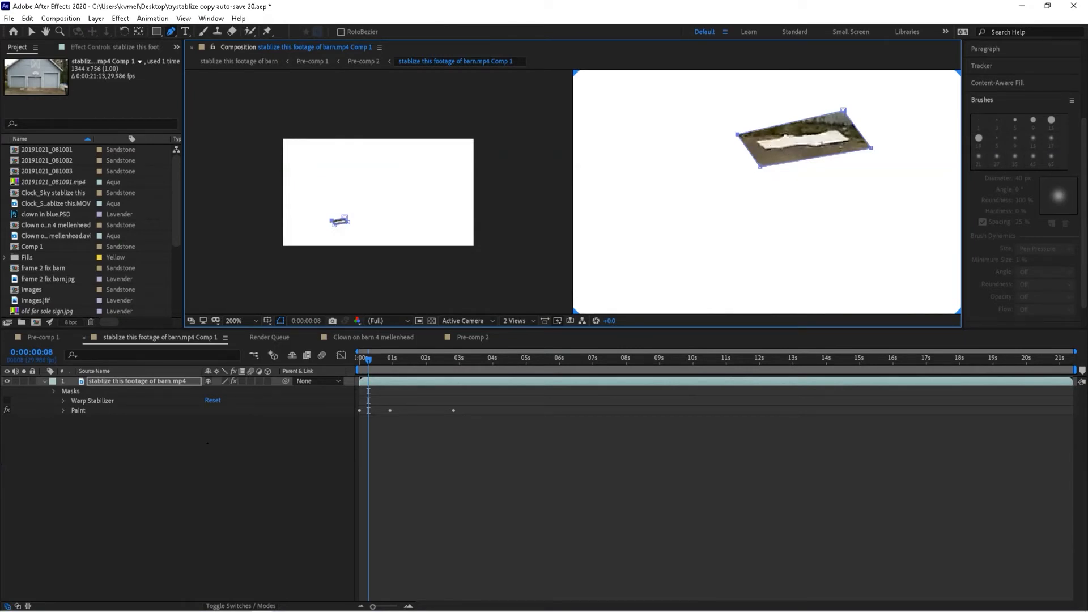
Set the feather of the mask around the paper to 7 pixels.
key("m")
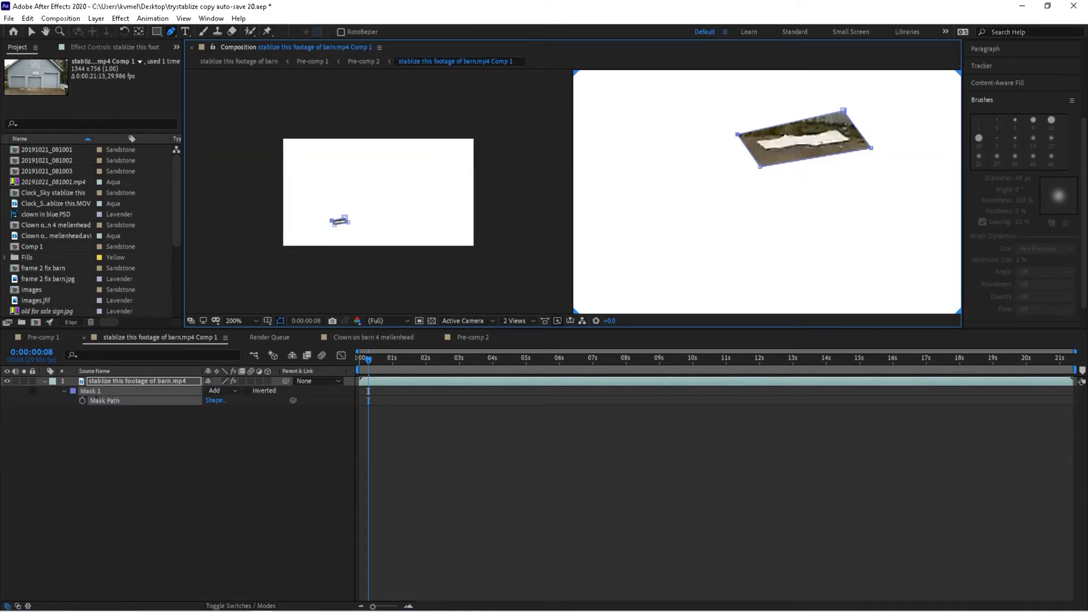
key("f")
left_click(220, 401)
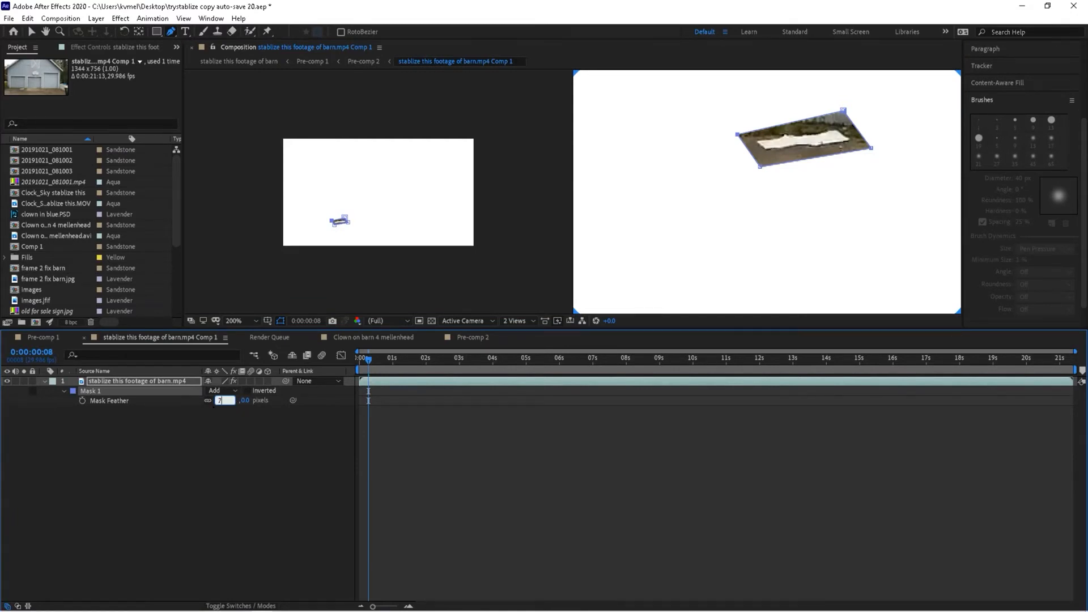
type("7")
key("Return")
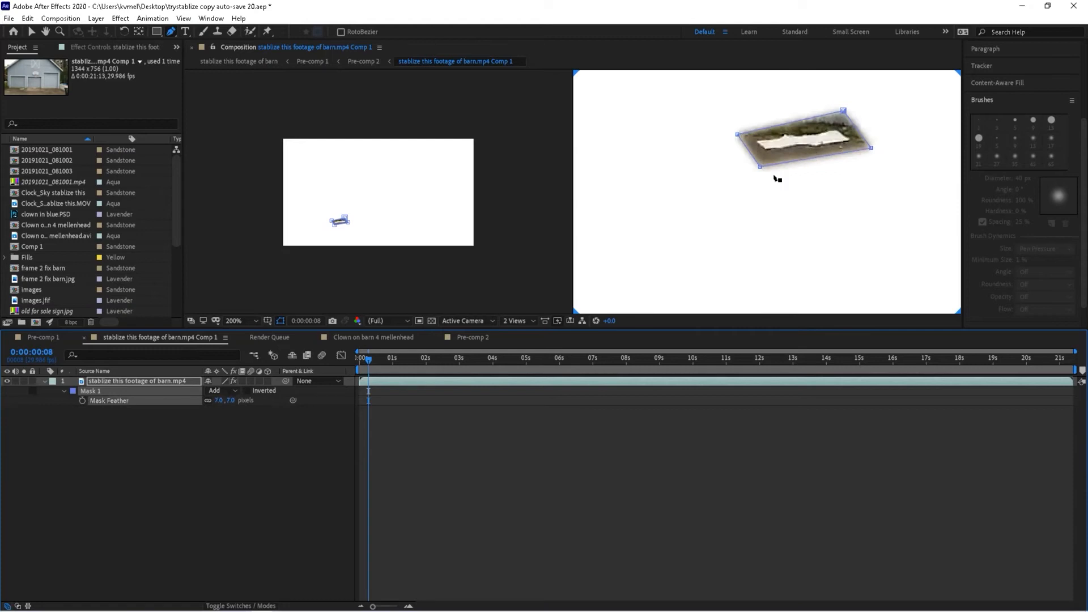
Set the mode of the paper mask to Subtract to cut the litter out of the barn layer.
left_click(180, 381)
key("m")
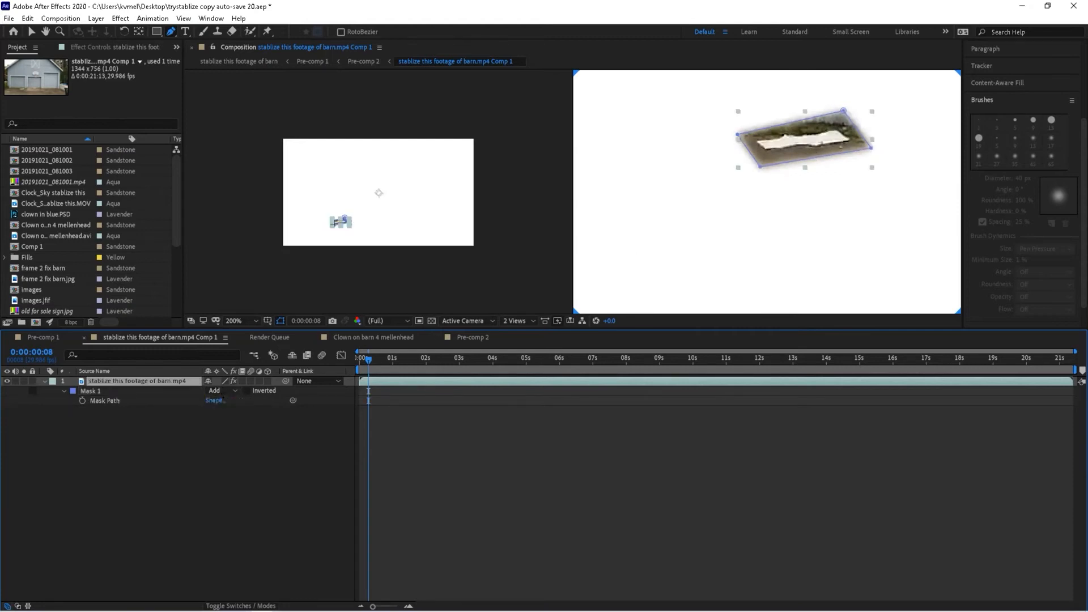
left_click(221, 391)
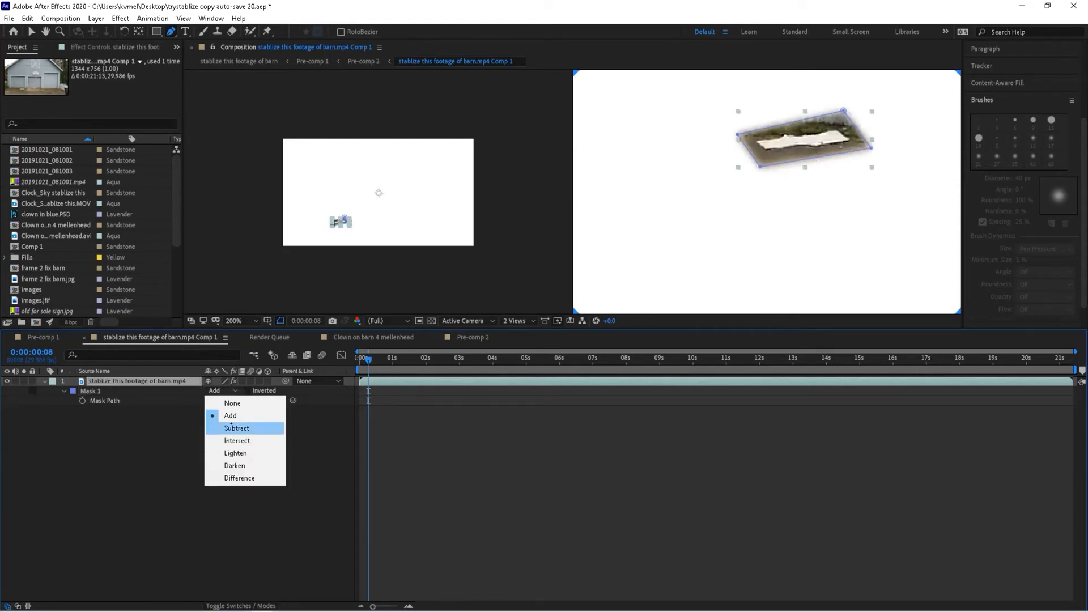
left_click(231, 426)
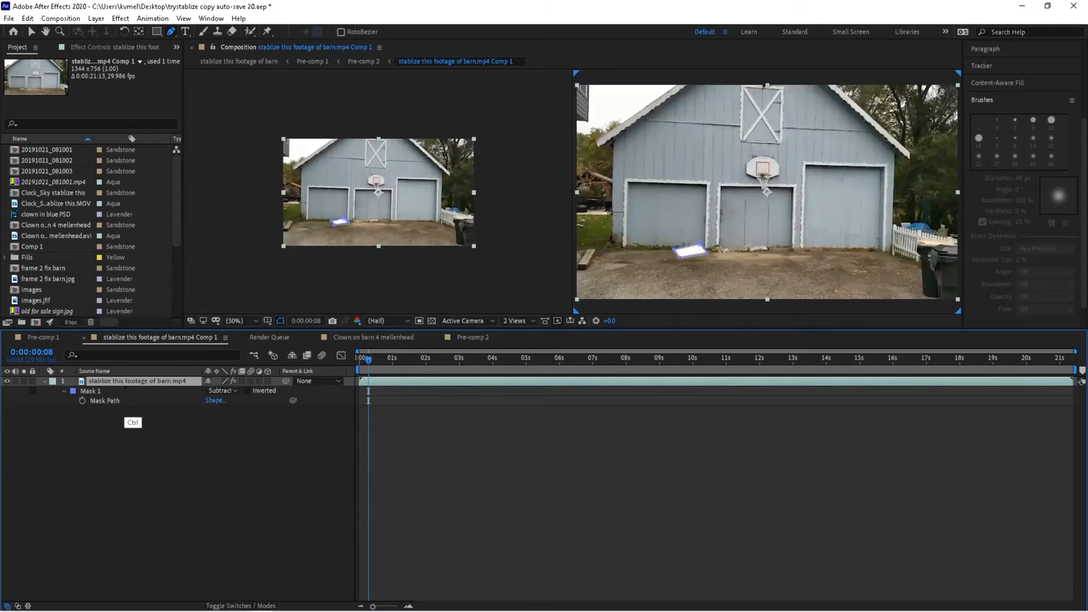
Duplicate the masked barn layer and nudge the lower copy to the right until clean ground fills the masked hole.
key("ctrl")
key("ctrl+d")
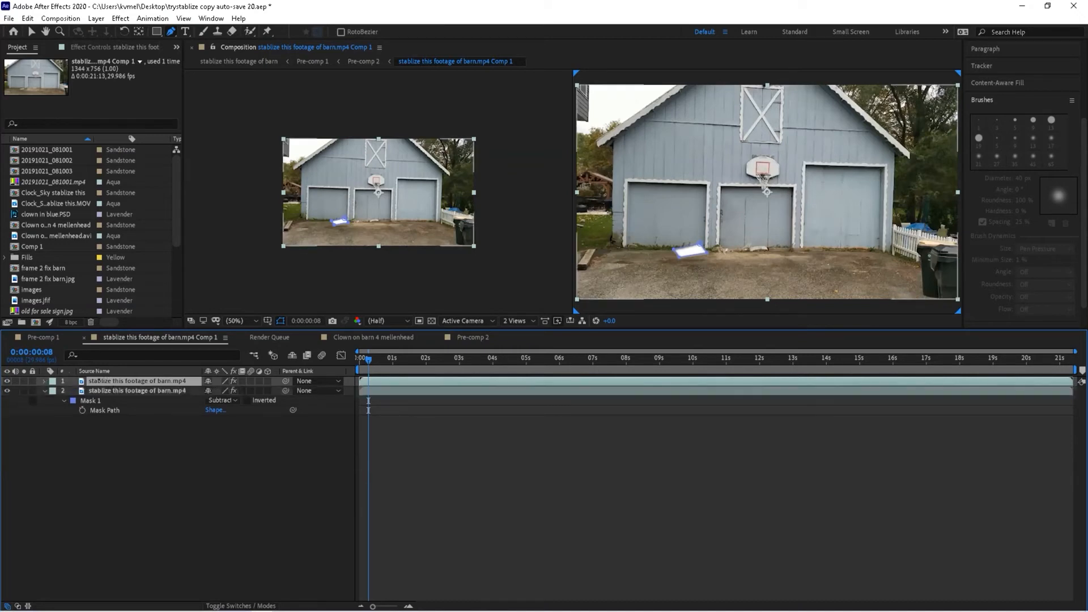
left_click(104, 390)
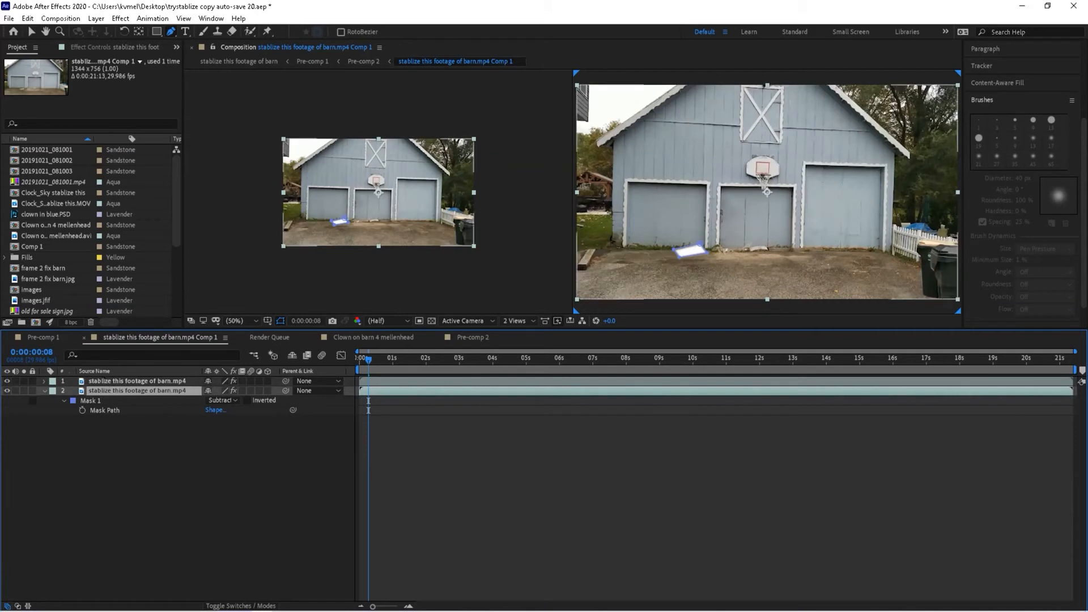
key("Return")
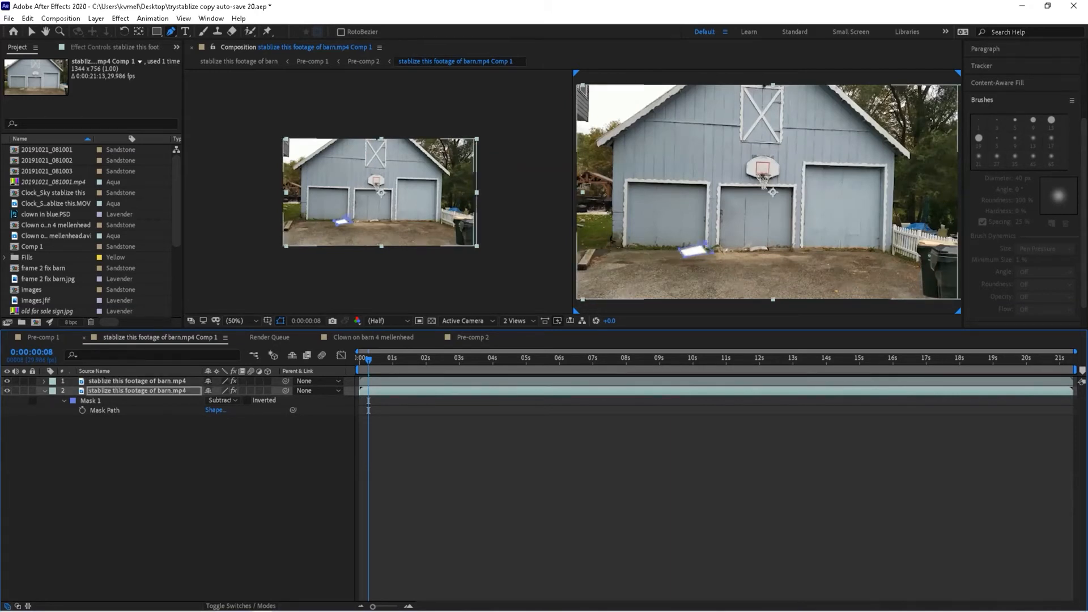
key("shift+Right")
key("shift+Right")
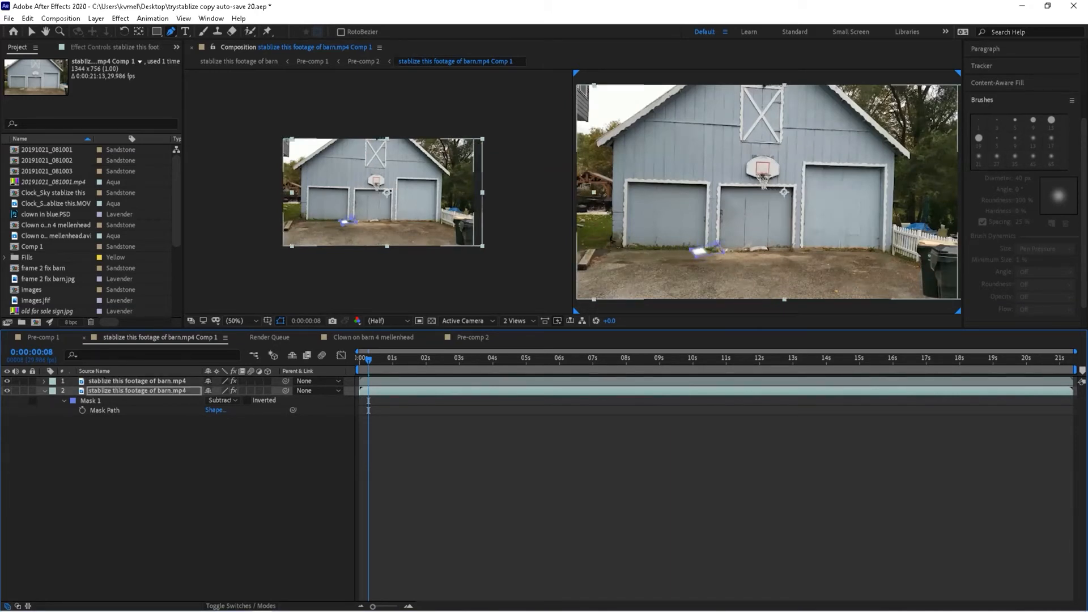
key("shift+Right")
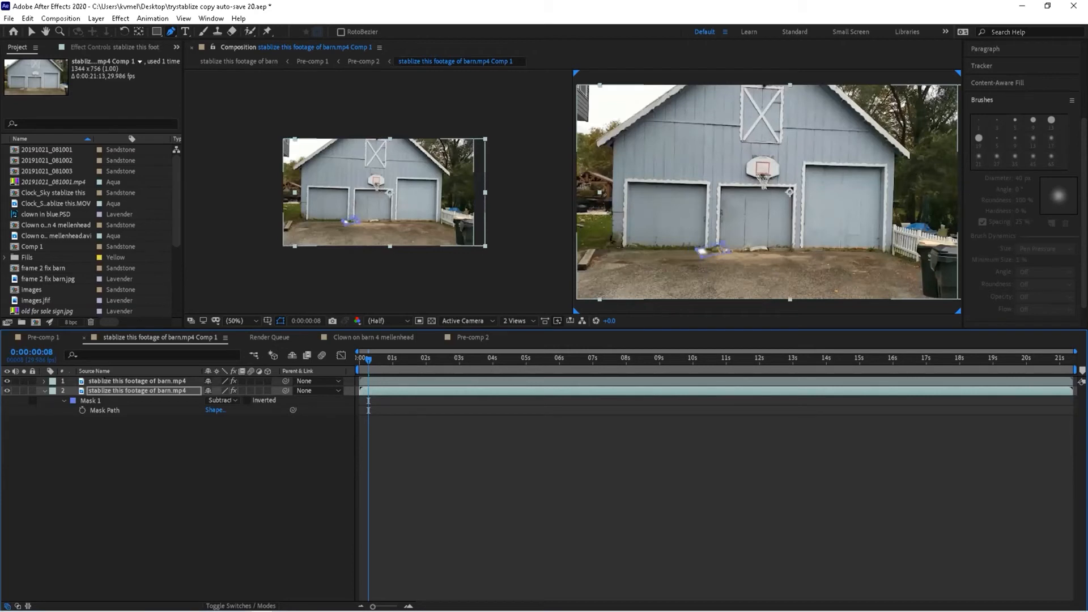
key("shift+Right")
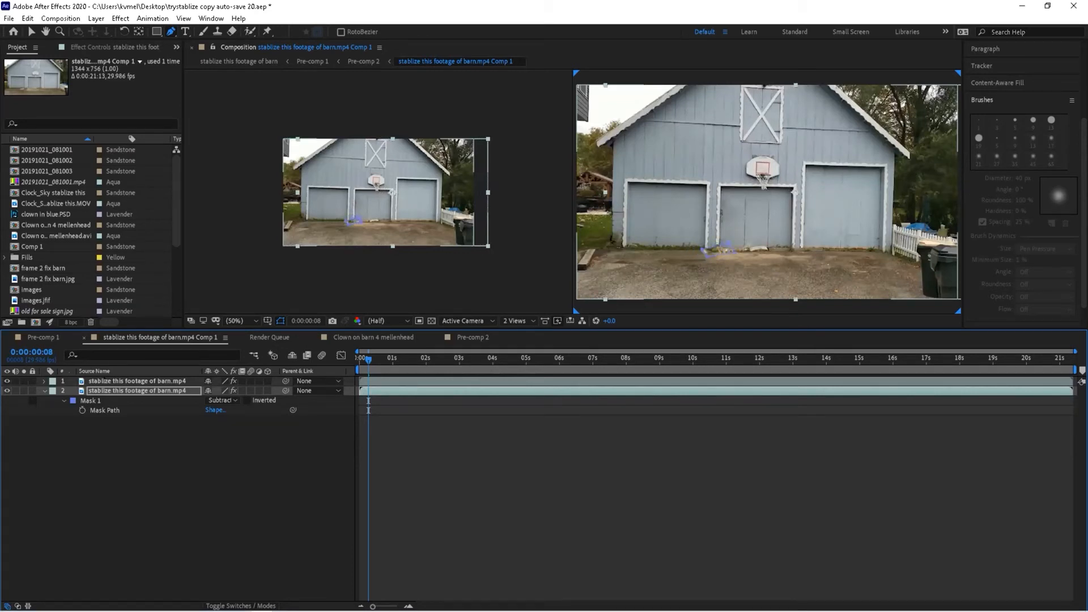
key("shift+Right")
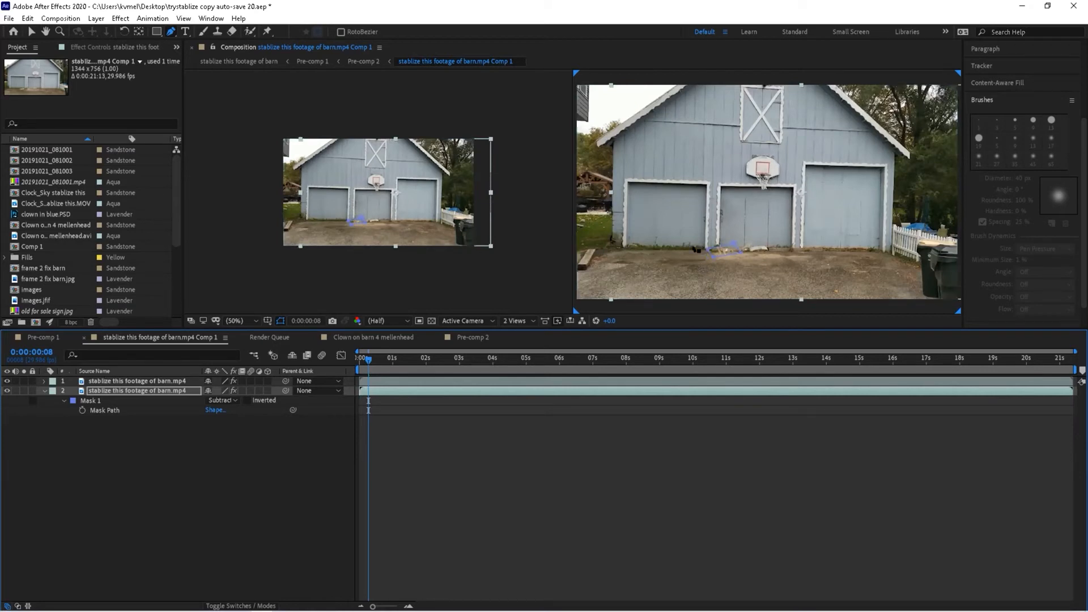
Nudge the lower barn layer back left to its original position beneath the upper copy.
key("shift+Left")
key("shift+Left")
key("shift+Left")
key("shift+Left")
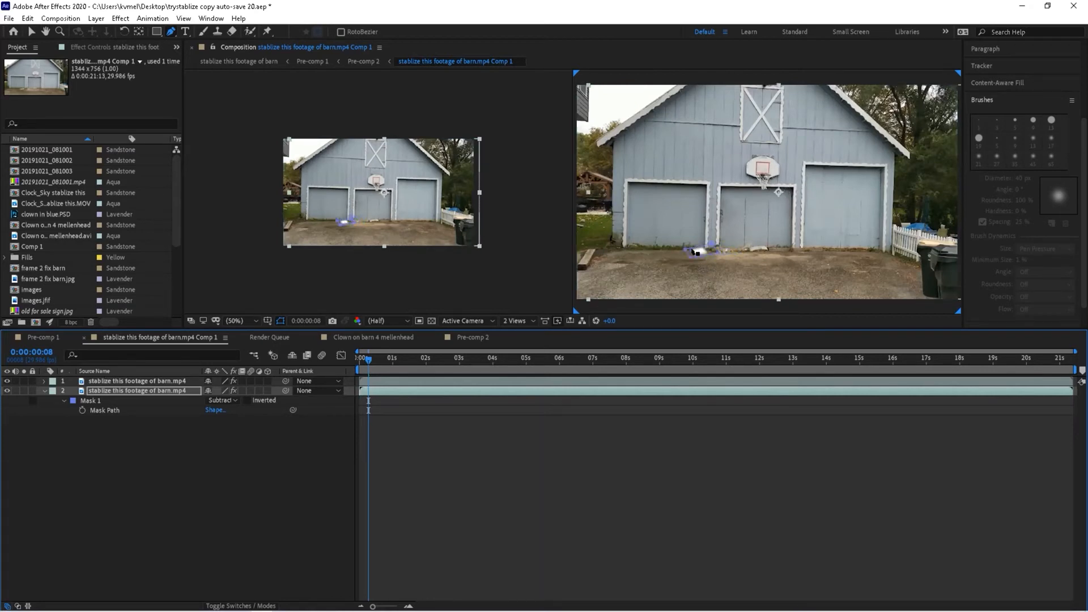
key("shift+Left")
key("shift+Left")
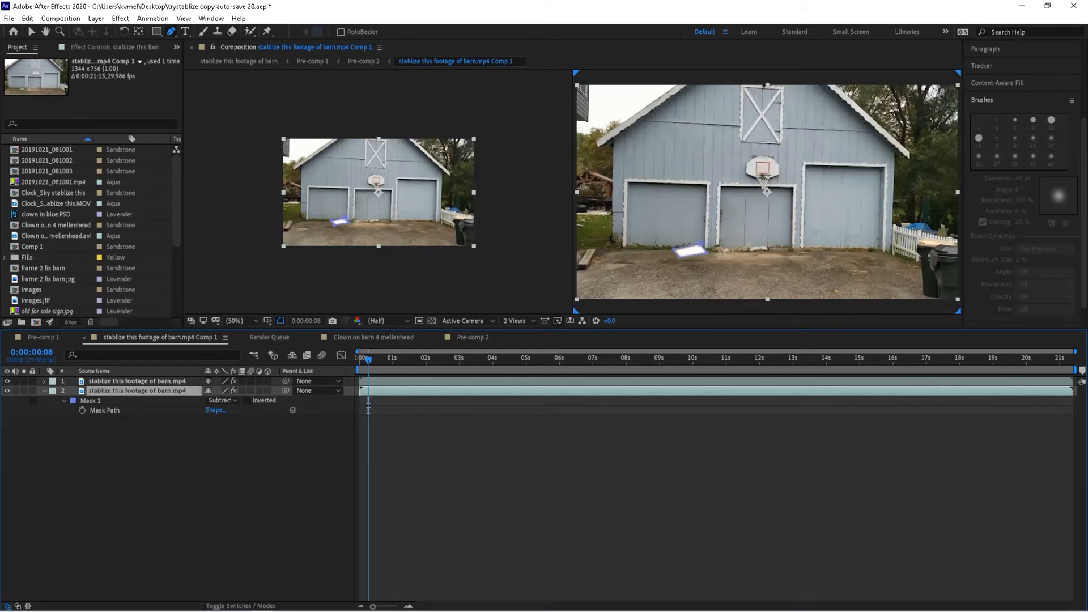
Undo the lower layer's move back to the left and hide the upper barn layer to expose the shifted copy.
left_click(99, 381)
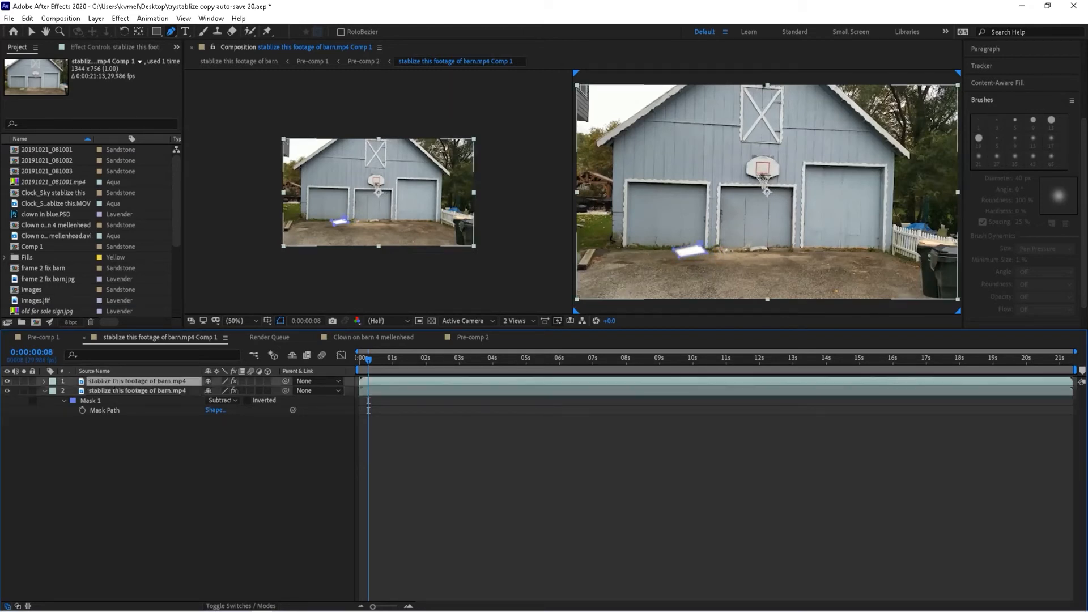
left_click(115, 392)
key("ctrl+z")
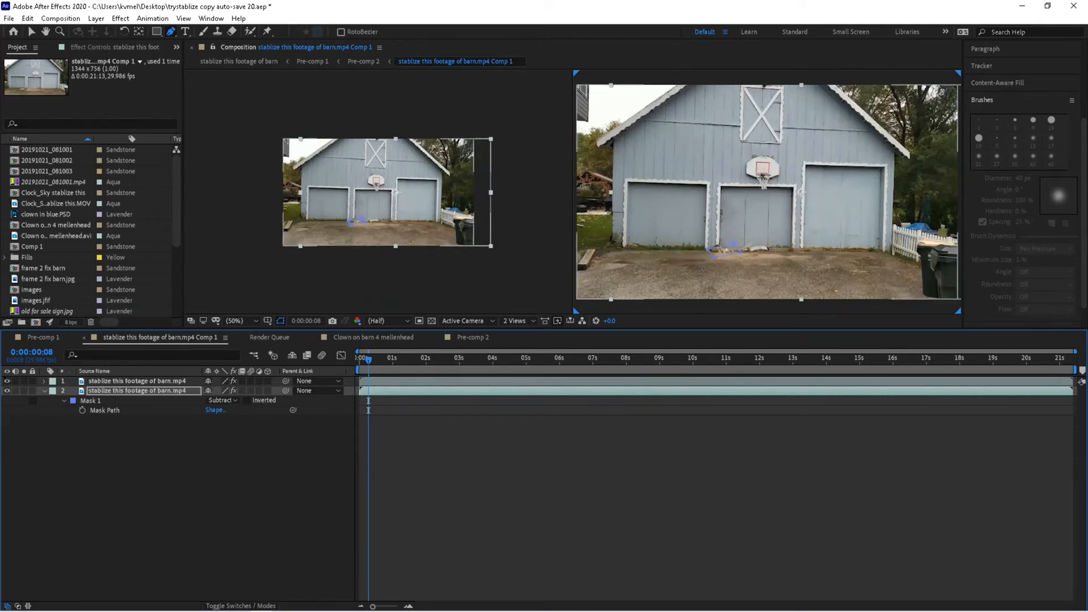
left_click(7, 381)
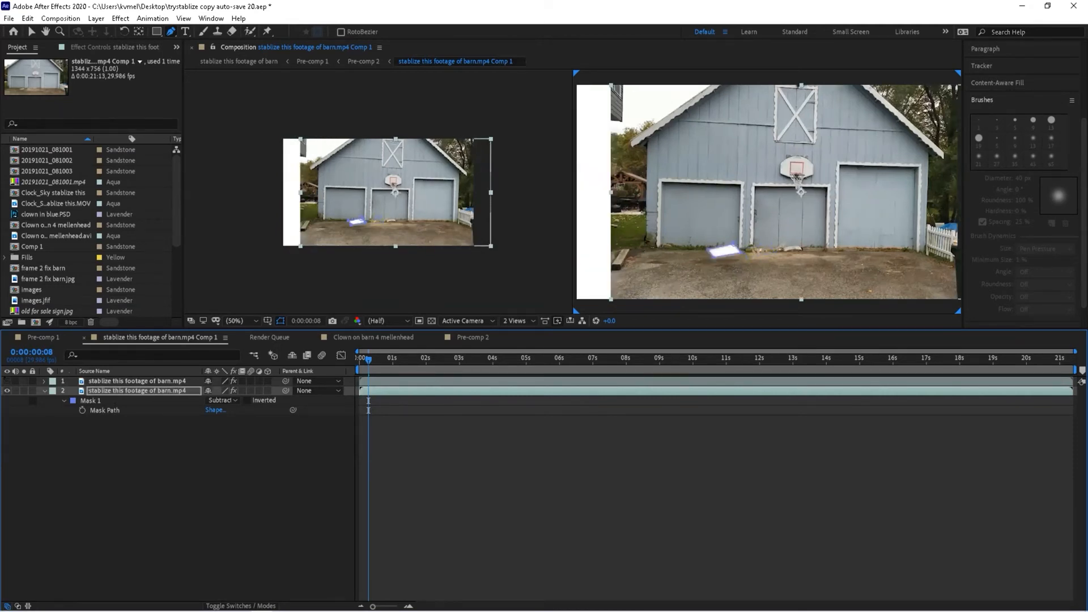
Show the upper barn layer again and preview the patched driveway with the mask outlines hidden.
left_click(7, 381)
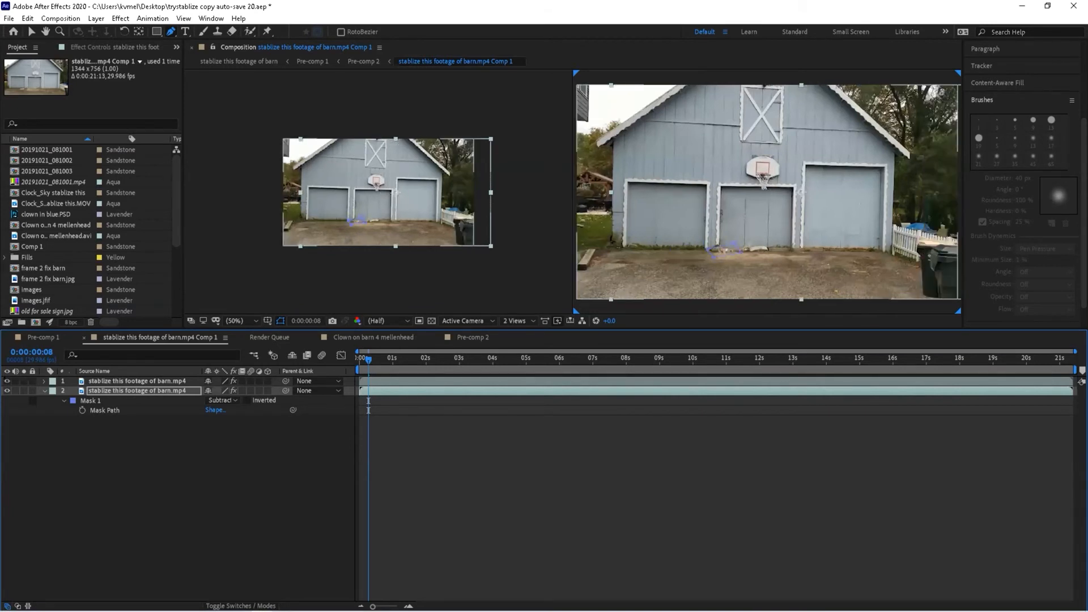
left_click(7, 381)
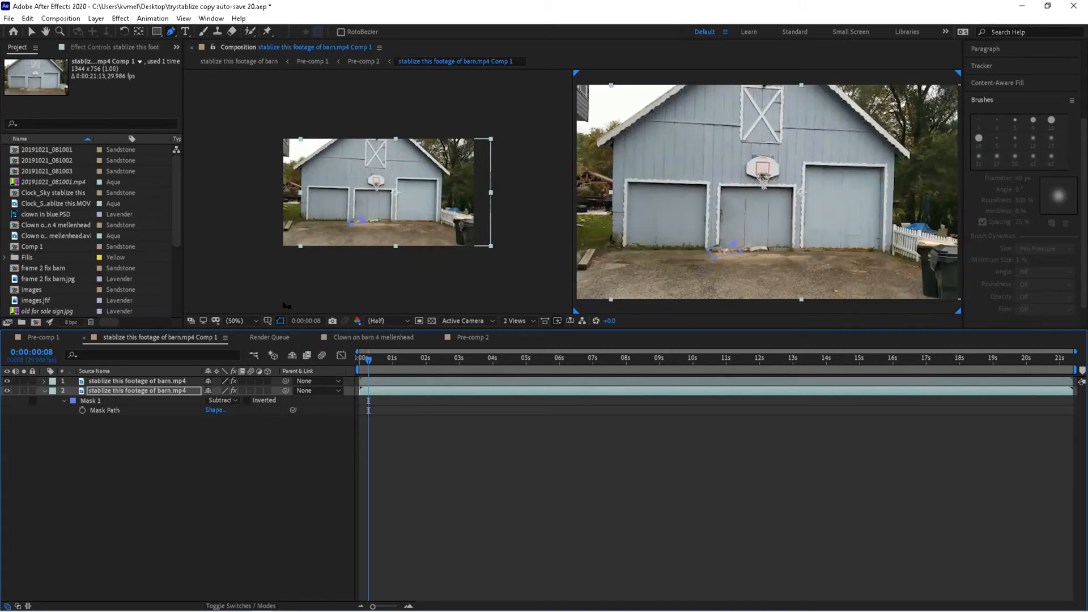
left_click(280, 321)
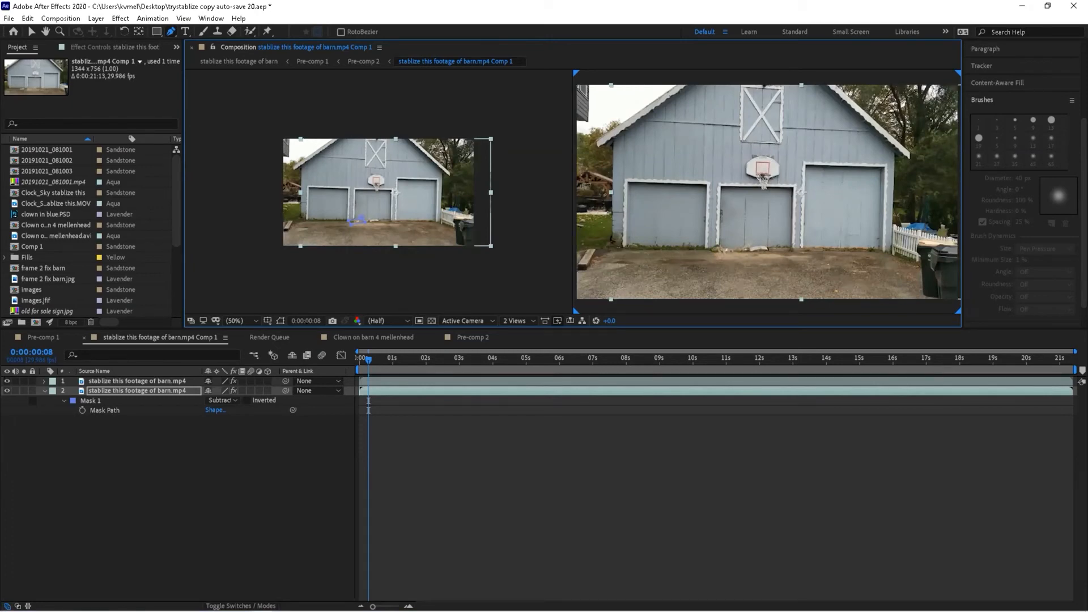
key("space")
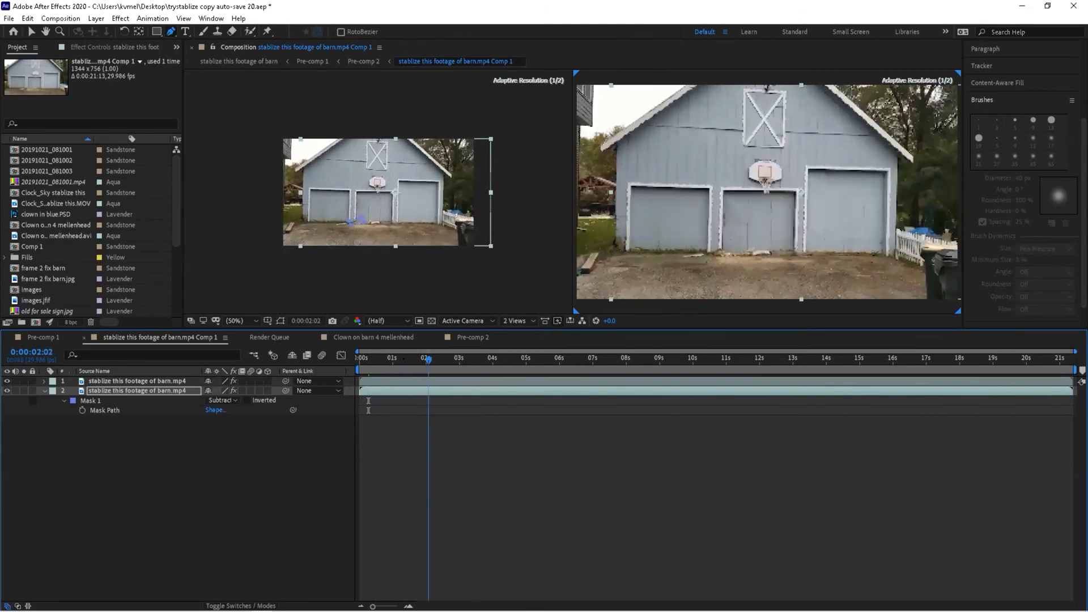
key("space")
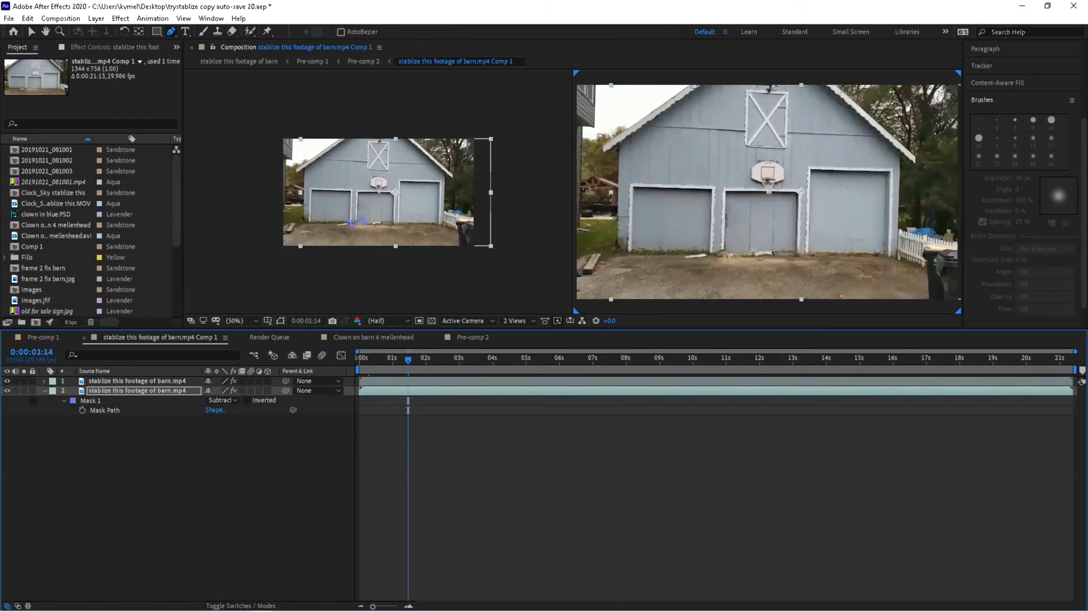
Redisplay the mask outlines and switch to the Selection tool, undoing the stray mask point on the lower barn layer.
left_click(280, 321)
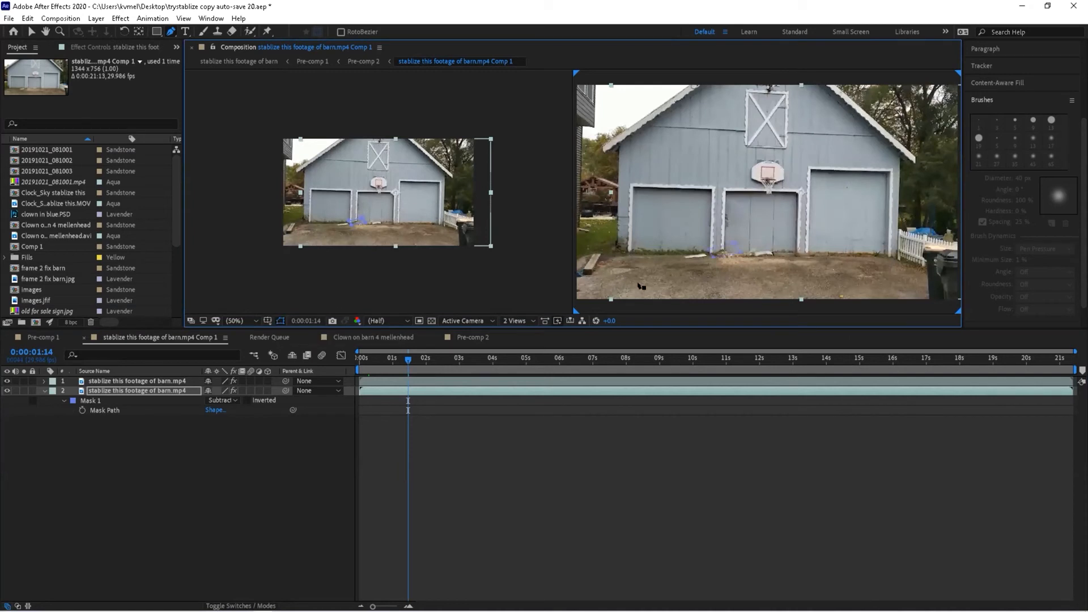
left_click(731, 217)
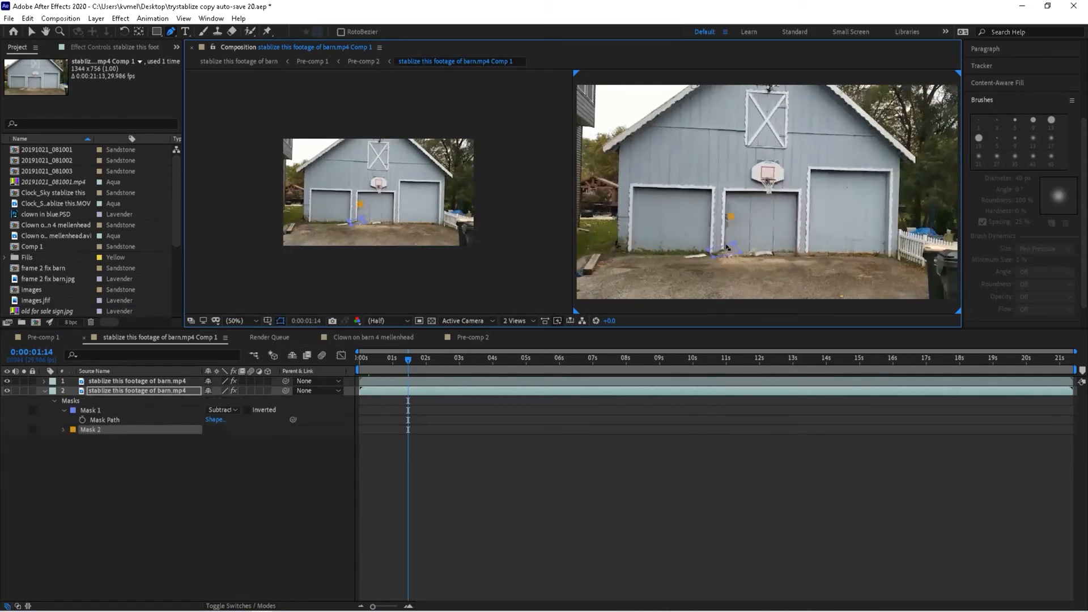
key("ctrl+z")
key("v")
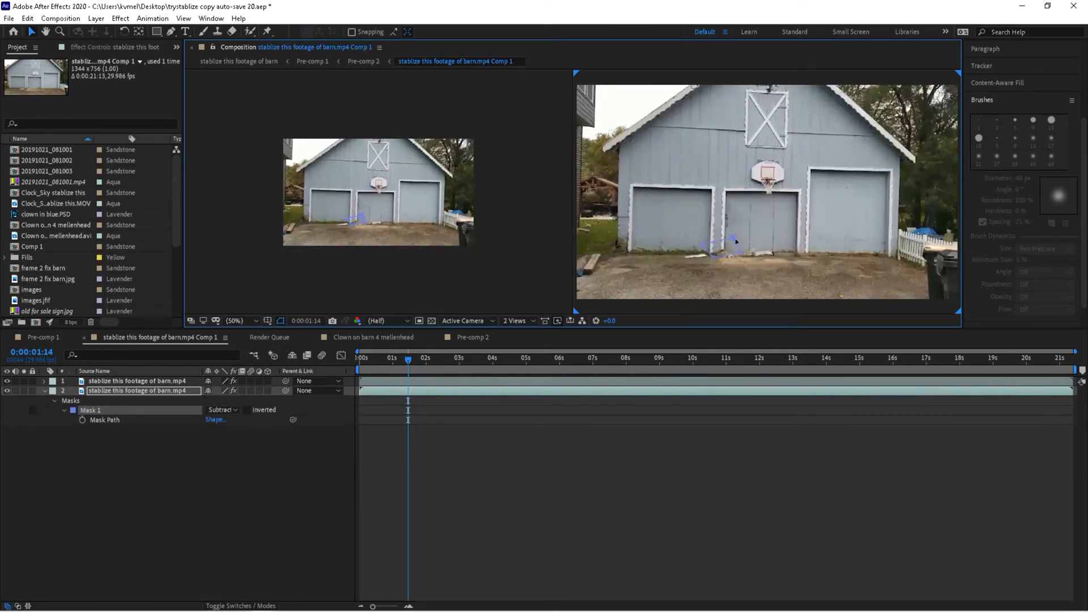
Check the litter patch during playback and around four seconds, and return to the first frame.
key("space")
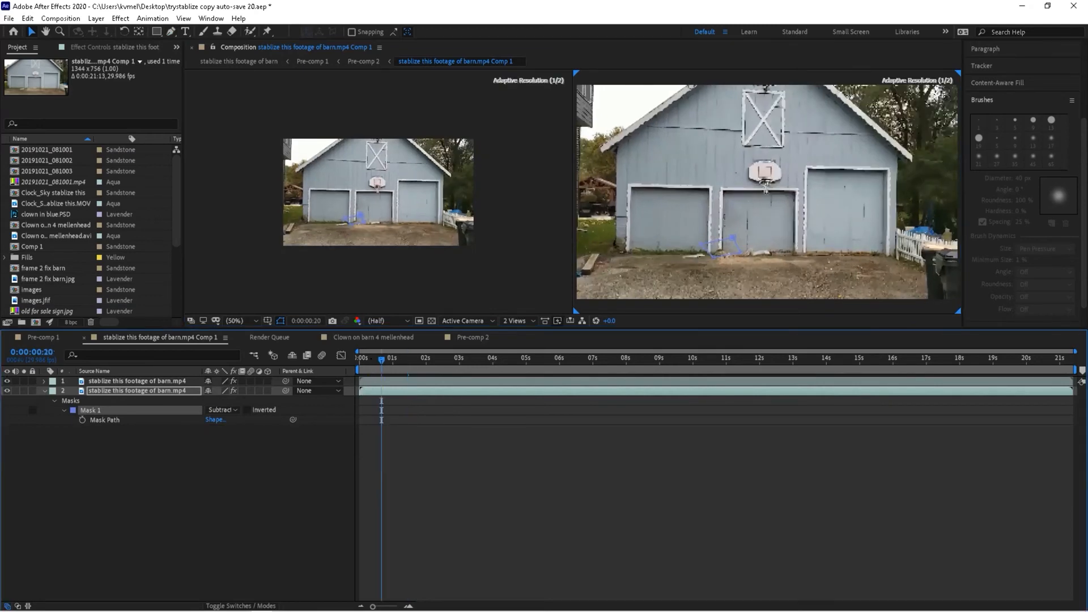
mouse_move(514, 360)
left_mouse_down()
mouse_move(480, 360)
mouse_move(497, 359)
left_mouse_up()
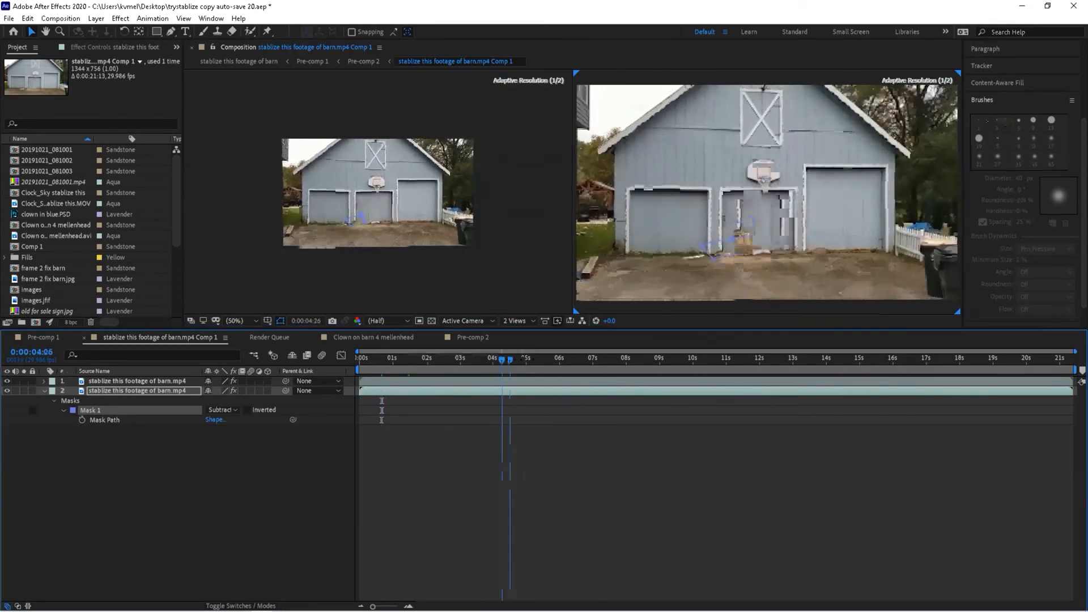
key("Home")
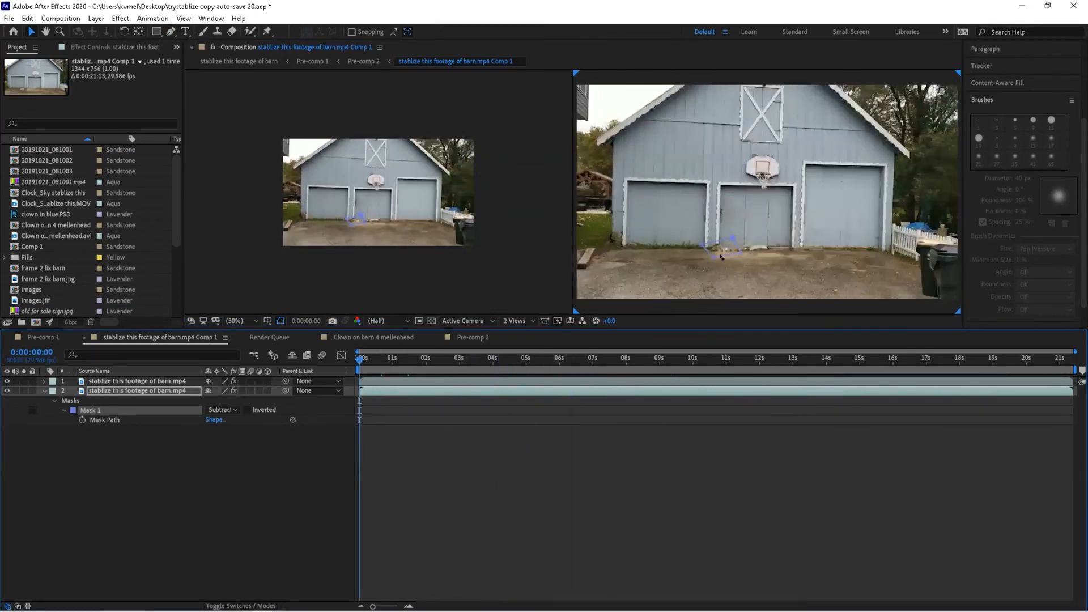
Delete Mask 1 from the lower barn layer.
left_click(170, 381)
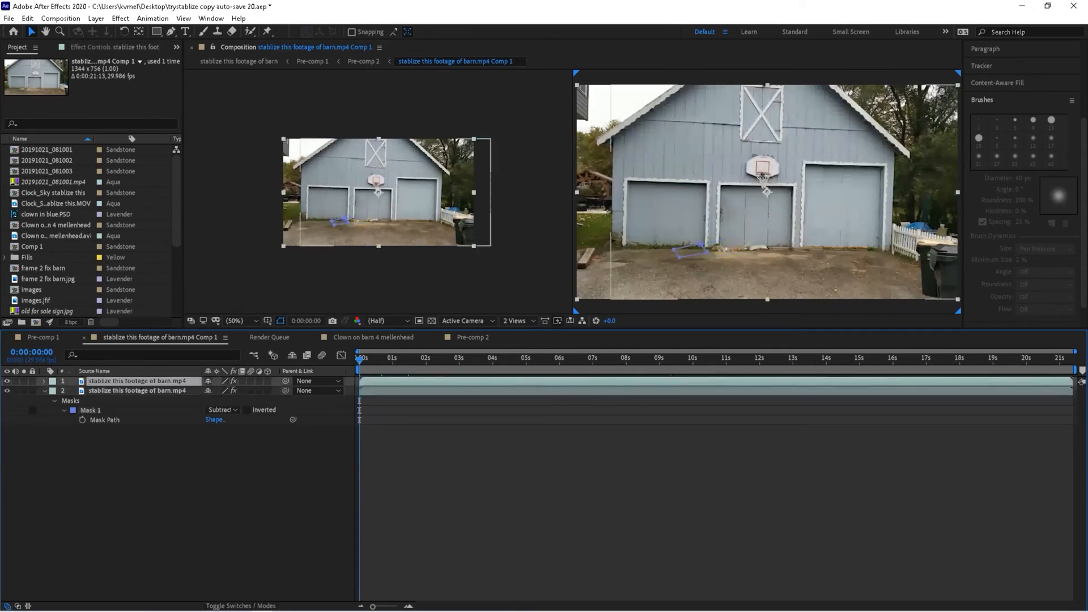
left_click(145, 391)
left_click(70, 400)
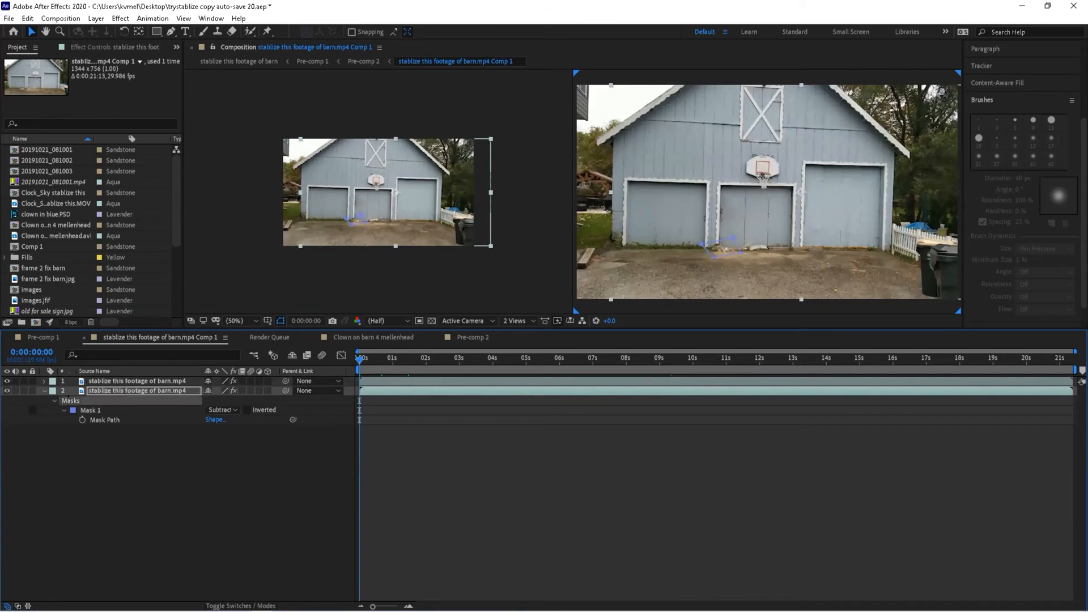
left_click(63, 410)
left_click(90, 410)
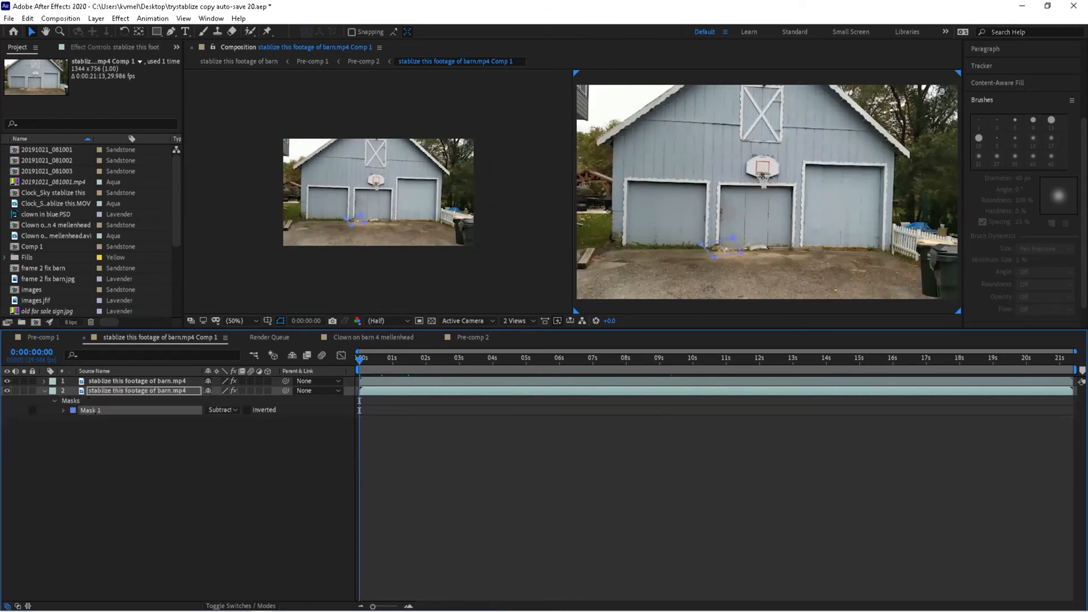
key("Delete")
At 0:00:04:21, reshape the upper barn layer's mask so it encloses the paper litter on the driveway.
left_click(90, 381)
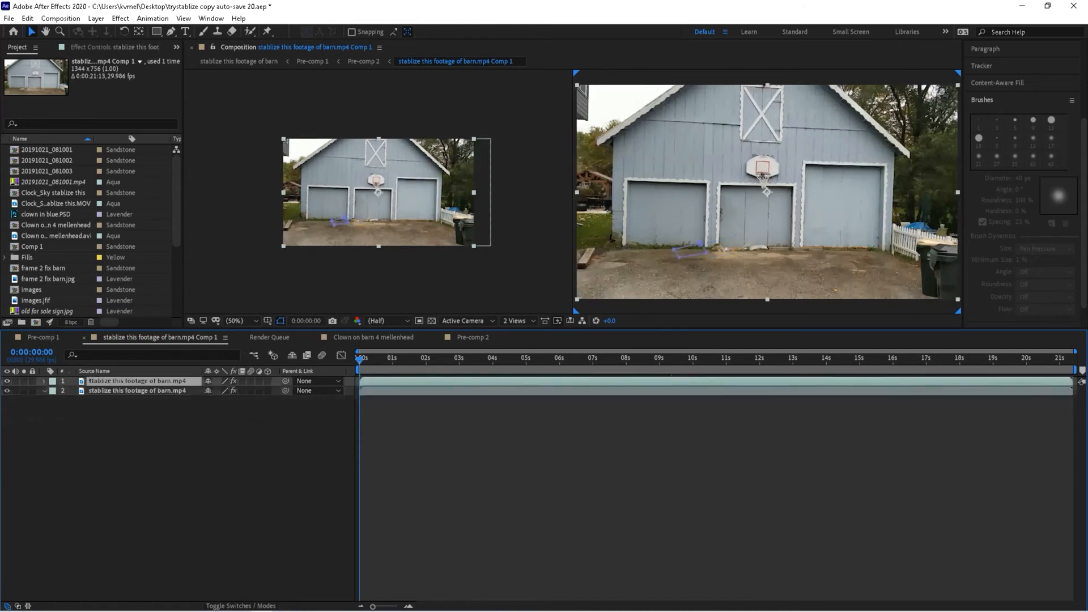
left_click(516, 358)
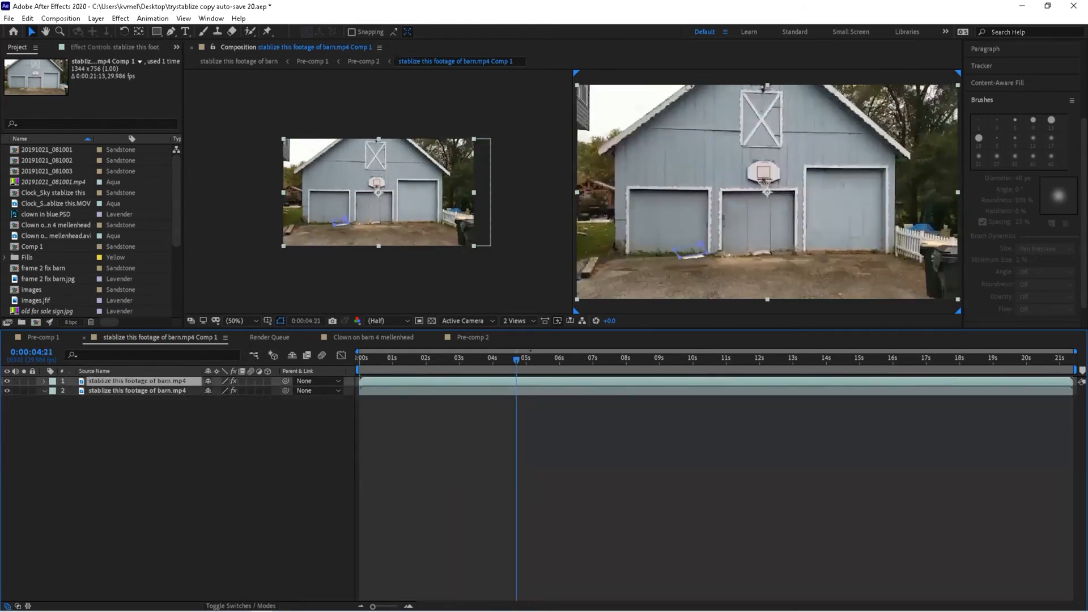
left_click_drag(676, 253, 719, 266)
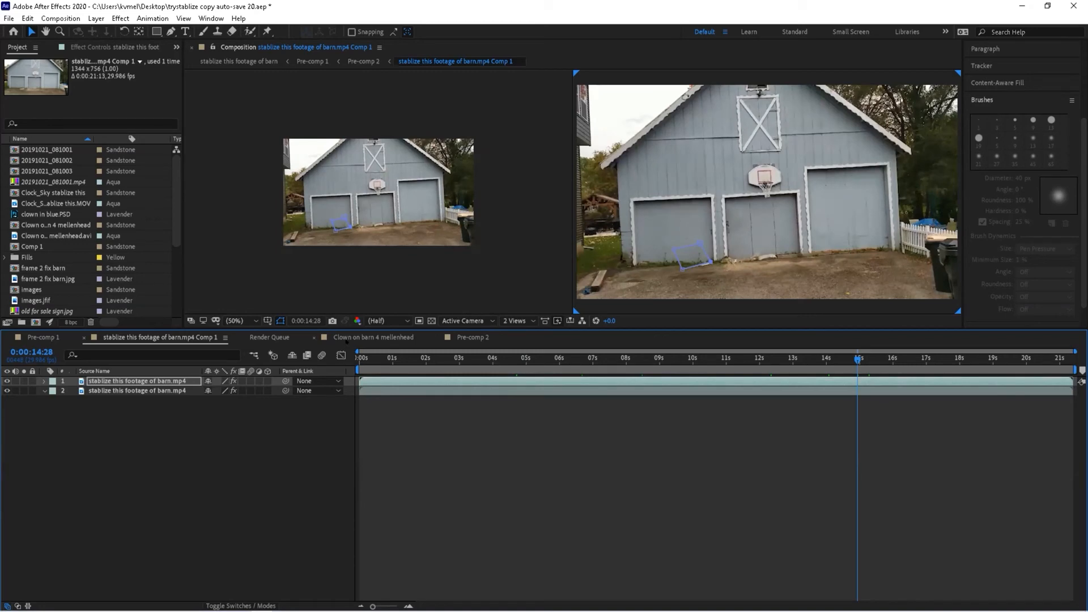
left_click(120, 391)
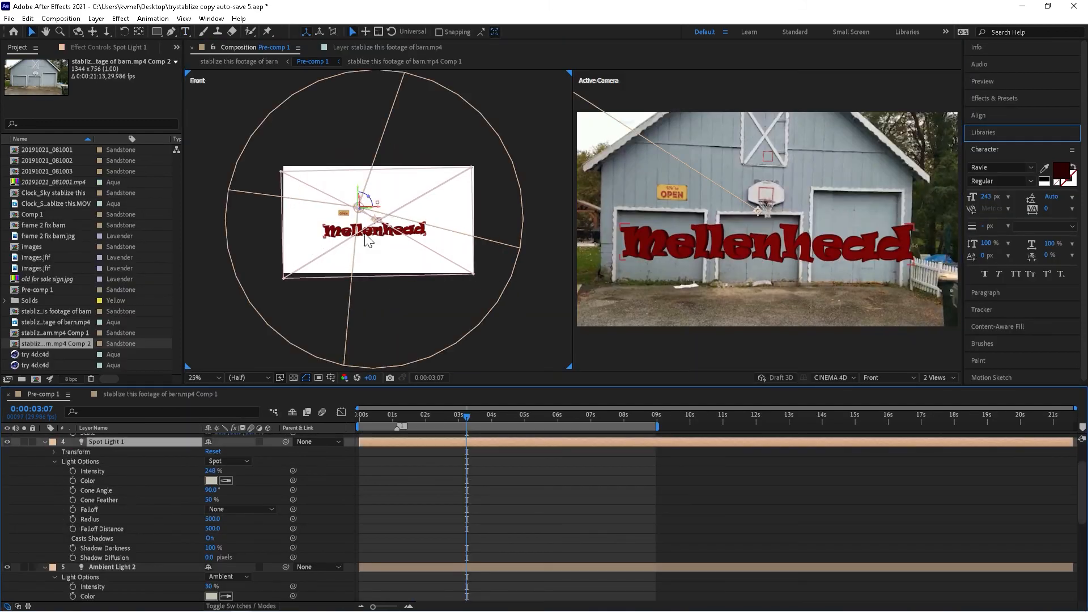
Keyframe the Mellenhead text's Y Rotation in Pre-comp 1, reaching 11° at 0:00:05:27, and ease both keyframes.
scroll(170, 510, "down", 5)
left_click_drag(218, 534, 259, 538)
left_click_drag(359, 535, 399, 534)
right_click(398, 534)
left_click(567, 475)
right_click(555, 535)
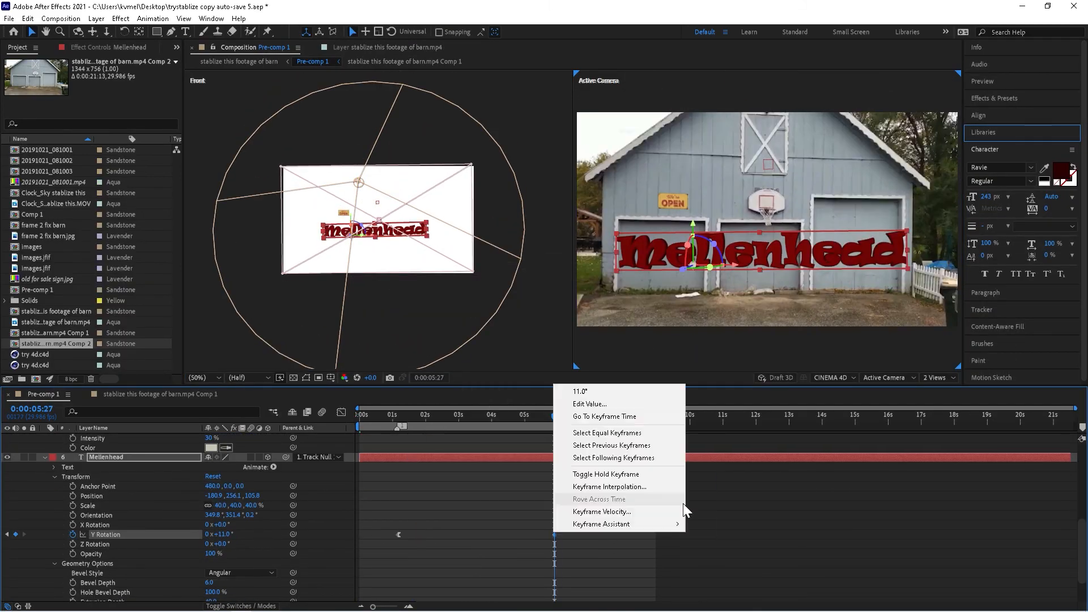
left_click(725, 462)
Preview the rotating Mellenhead text and readjust the Y Rotation value at its earlier keyframe.
left_click(983, 81)
left_click(1019, 98)
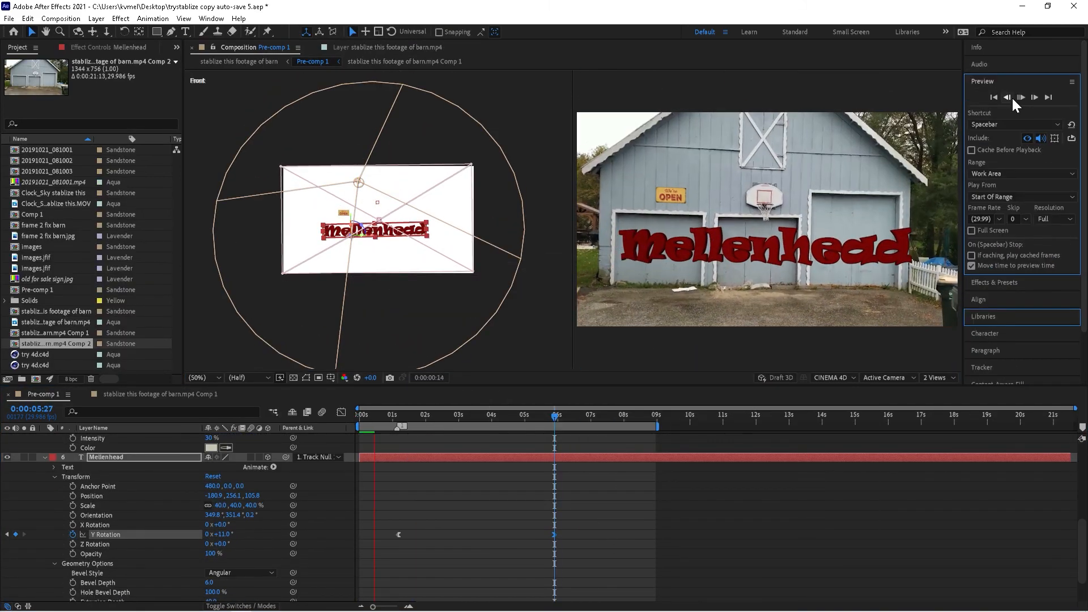
left_click(512, 417)
left_click(6, 534)
left_click_drag(219, 535, 232, 542)
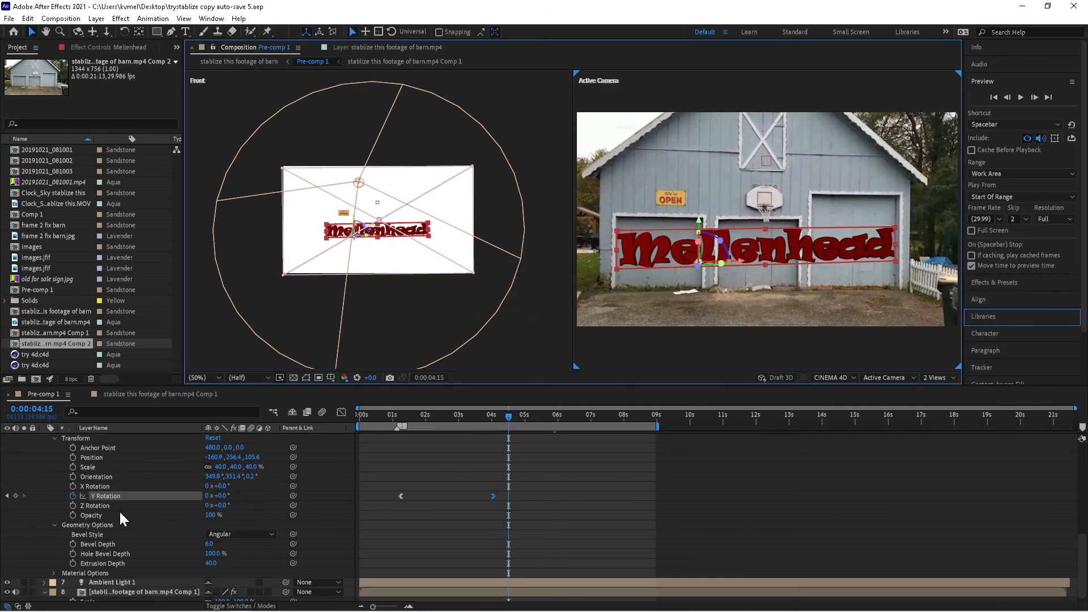
Animate Spot Light 1's position and point of interest so its beam sweeps across the Mellenhead text.
scroll(121, 544, "up", 5)
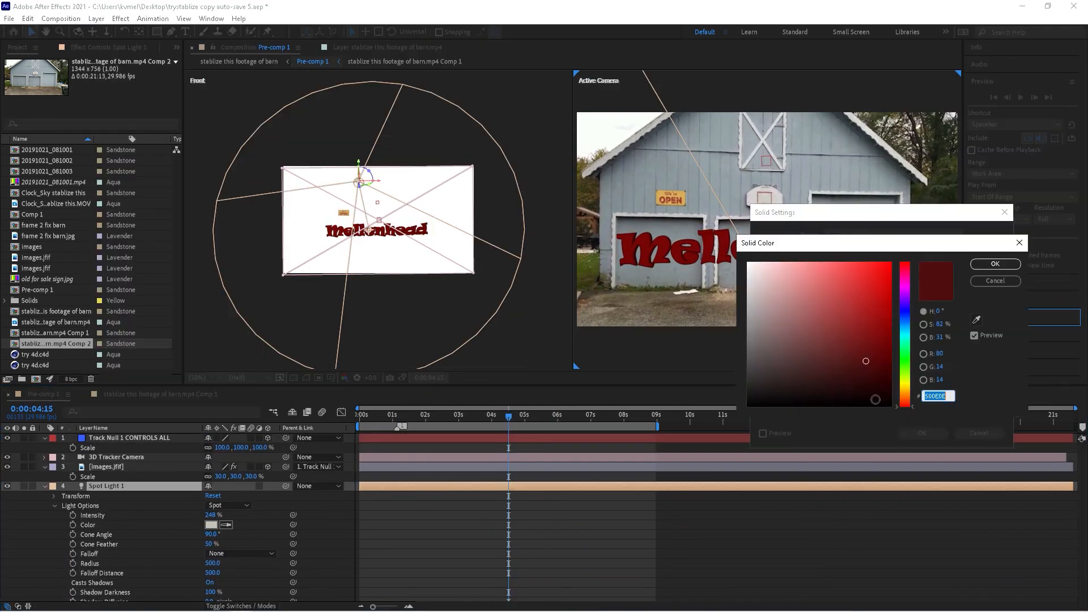
left_click(247, 565)
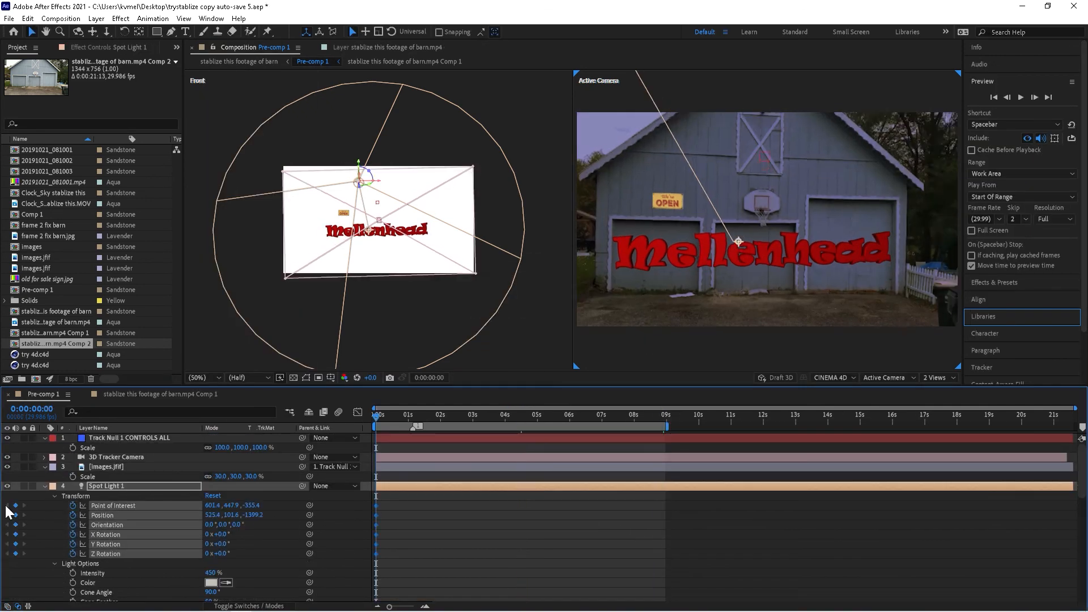
left_click_drag(408, 227, 422, 235)
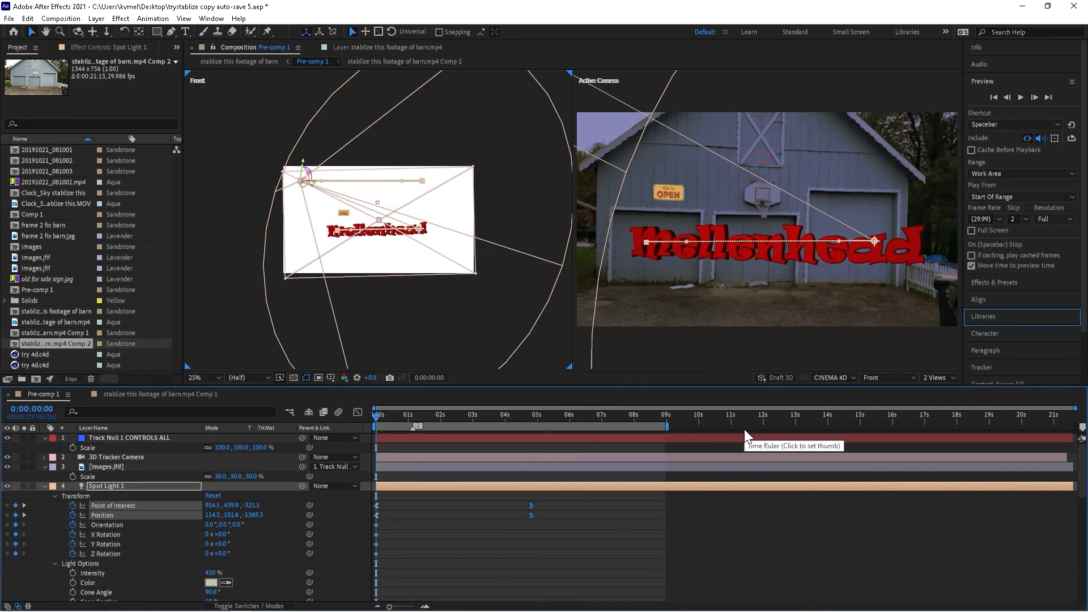
Import the weird clown santa JPG and try successive blending modes on its layer over the barn wall.
key("ctrl+i")
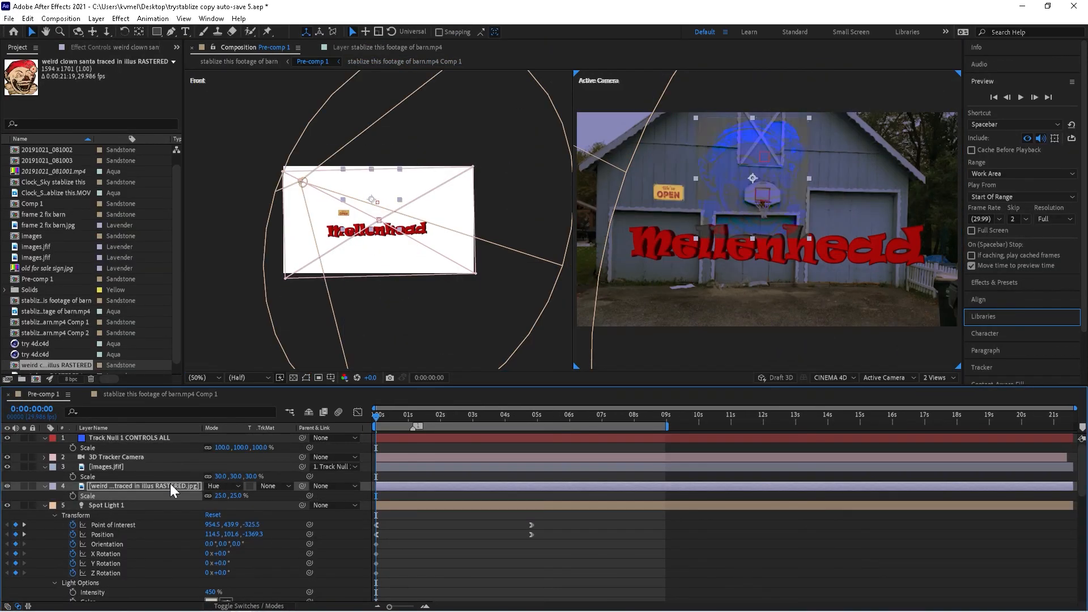
key("shift+equal")
key("shift+equal")
key("shift+equal")
key("shift+equal")
key("shift+equal")
key("shift+equal")
key("shift+equal")
key("shift+equal")
left_click(668, 193)
left_click(212, 19)
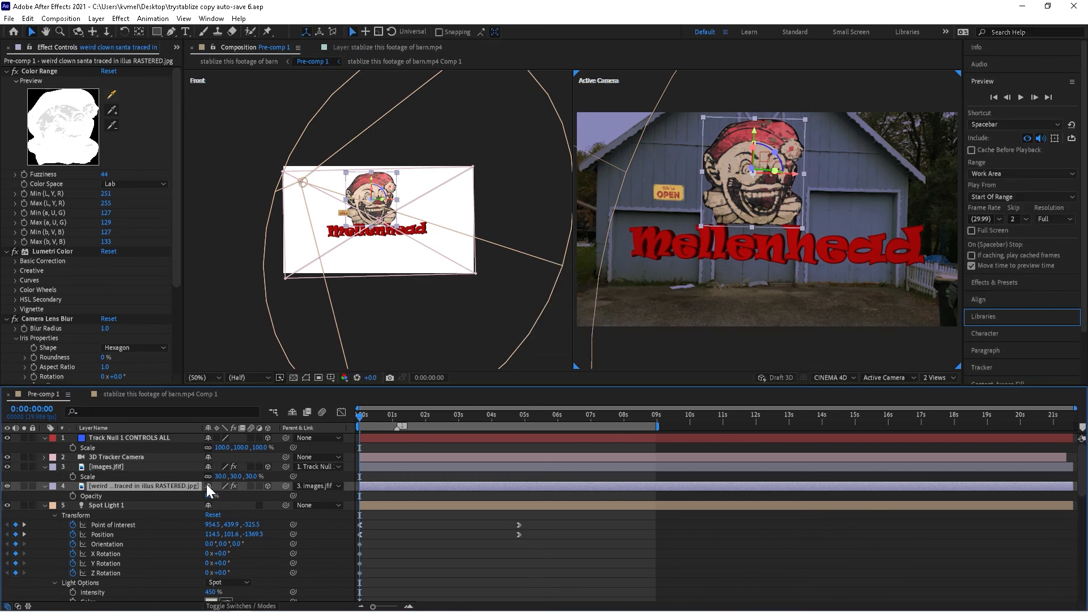
Adjust the intensity of Spot Light 1.
scroll(258, 570, "down", 2)
scroll(259, 572, "down", 1)
left_click(210, 525)
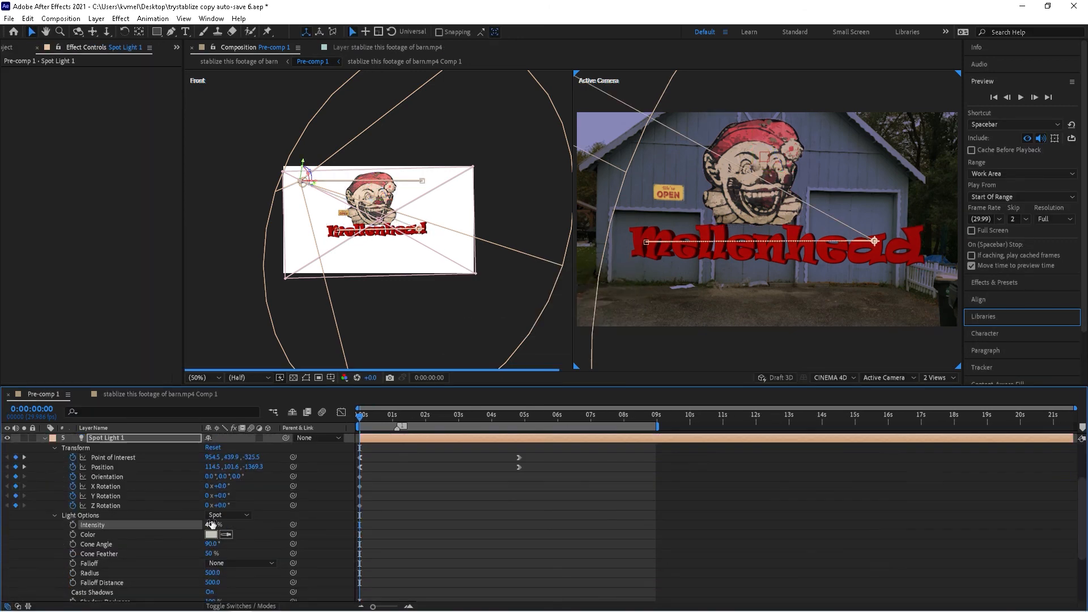
Step the clown image layer through the blending modes and move the clown slightly higher on the barn wall.
left_click(254, 606)
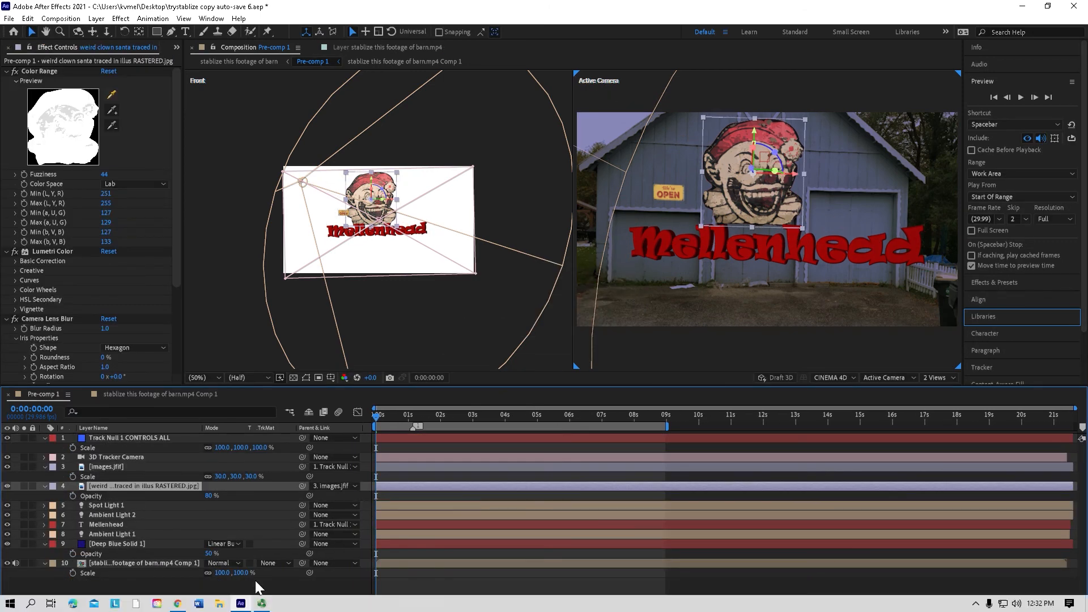
key("shift+equal")
key("shift+equal")
key("shift+equal")
key("shift+equal")
key("shift+equal")
key("shift+equal")
key("shift+equal")
key("shift+equal")
key("shift+equal")
key("shift+equal")
key("shift+equal")
key("shift+equal")
key("shift+equal")
key("shift+equal")
left_click_drag(738, 199, 739, 194)
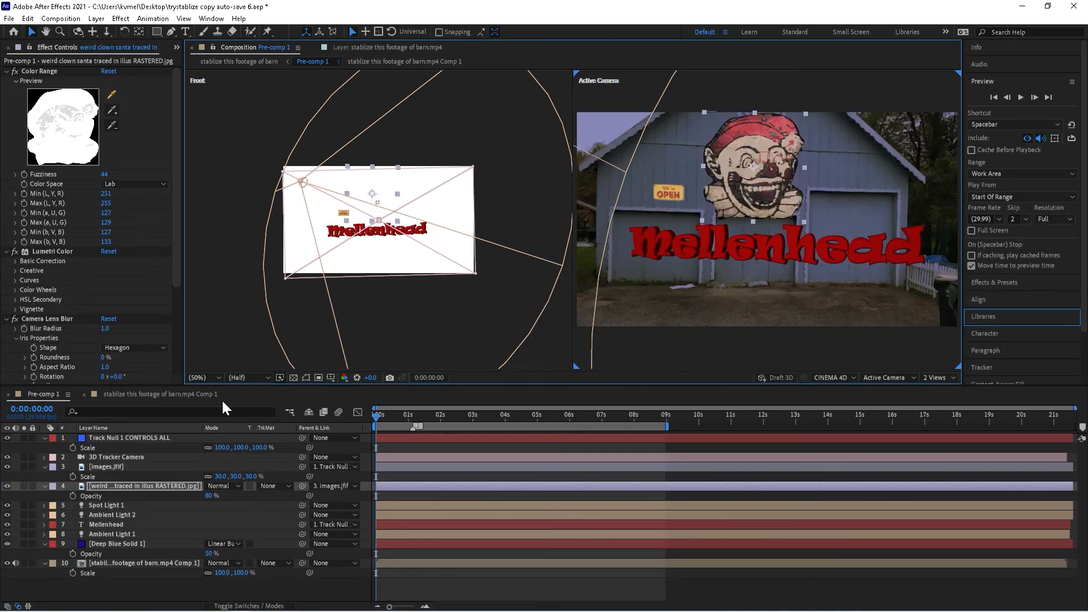